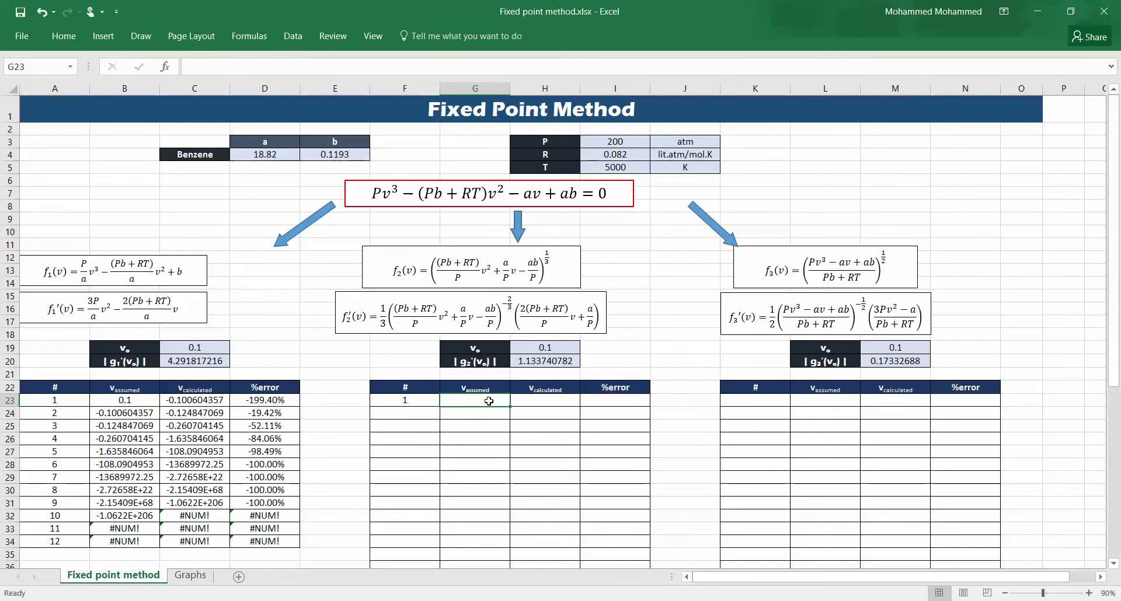
# - Link the first assumed volume of the second method in G23 to the initial guess in H19
pyautogui.write('=')
pyautogui.click(517, 350)
pyautogui.press('Return')
# - Make the prewritten formula in H23 visible with a black font and copy the %error formula from D23 to I23
pyautogui.click(63, 36)
pyautogui.doubleClick(556, 405)
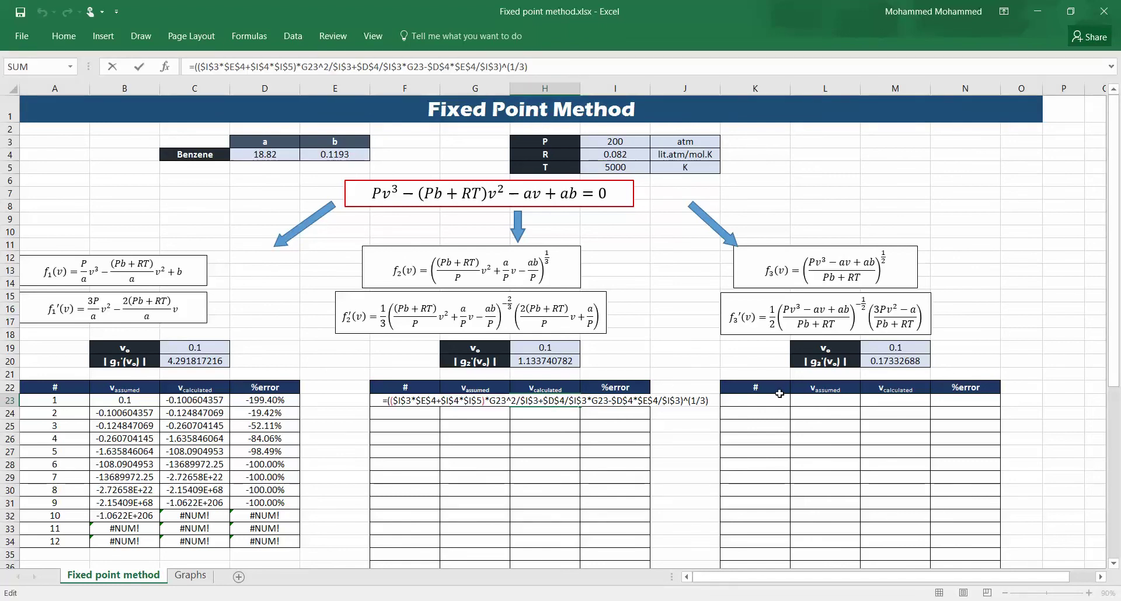
pyautogui.doubleClick(500, 403)
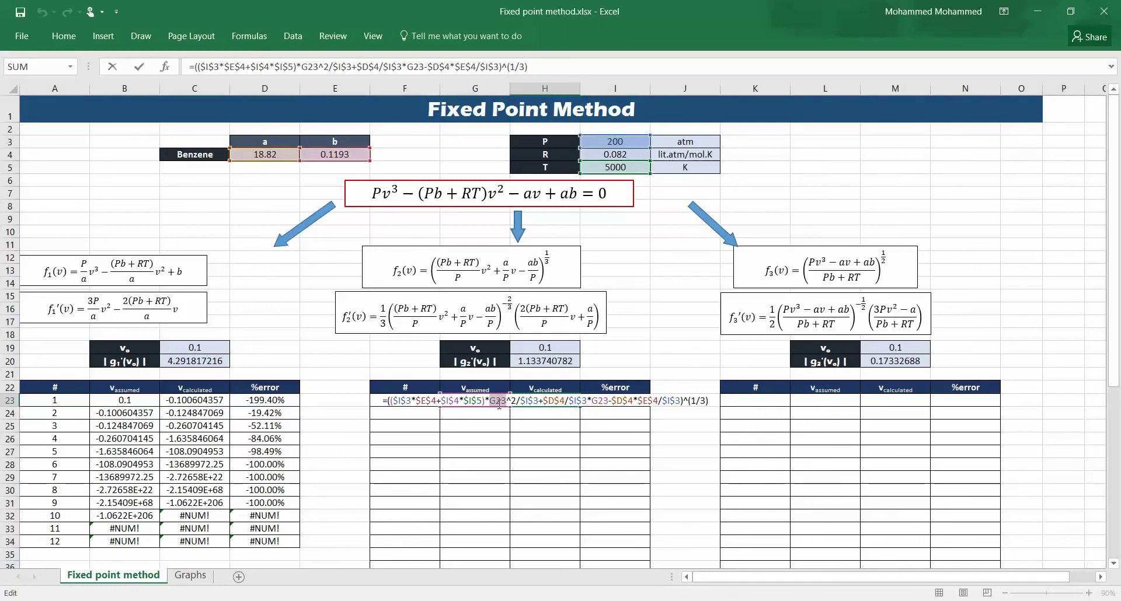
pyautogui.press('Escape')
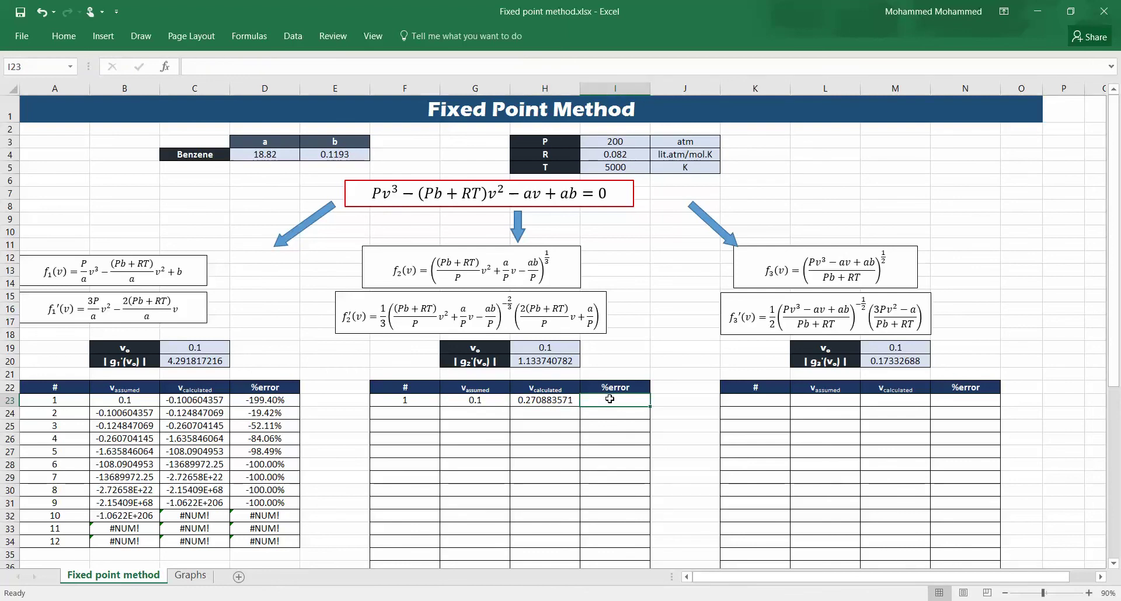
pyautogui.click(279, 402)
pyautogui.moveTo(291, 412); pyautogui.dragTo(643, 410)
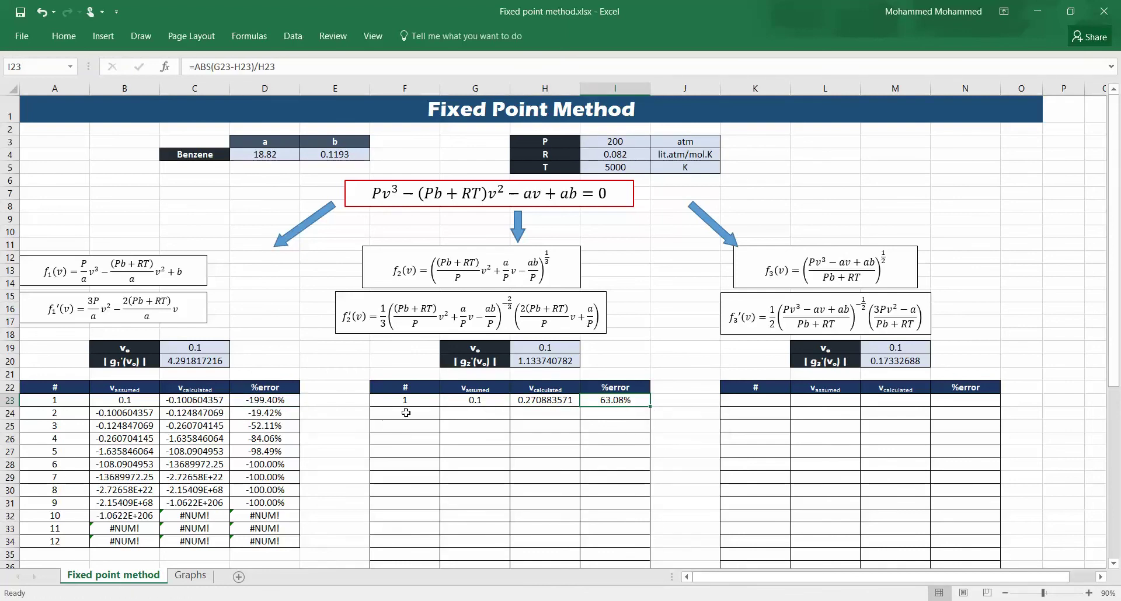
# - Enter iteration number 2 in F24 and link its assumed volume in G24 to H23
pyautogui.click(385, 415)
pyautogui.write('2')
pyautogui.press('Tab')
pyautogui.write('=')
pyautogui.press('Up')
pyautogui.press('Right')
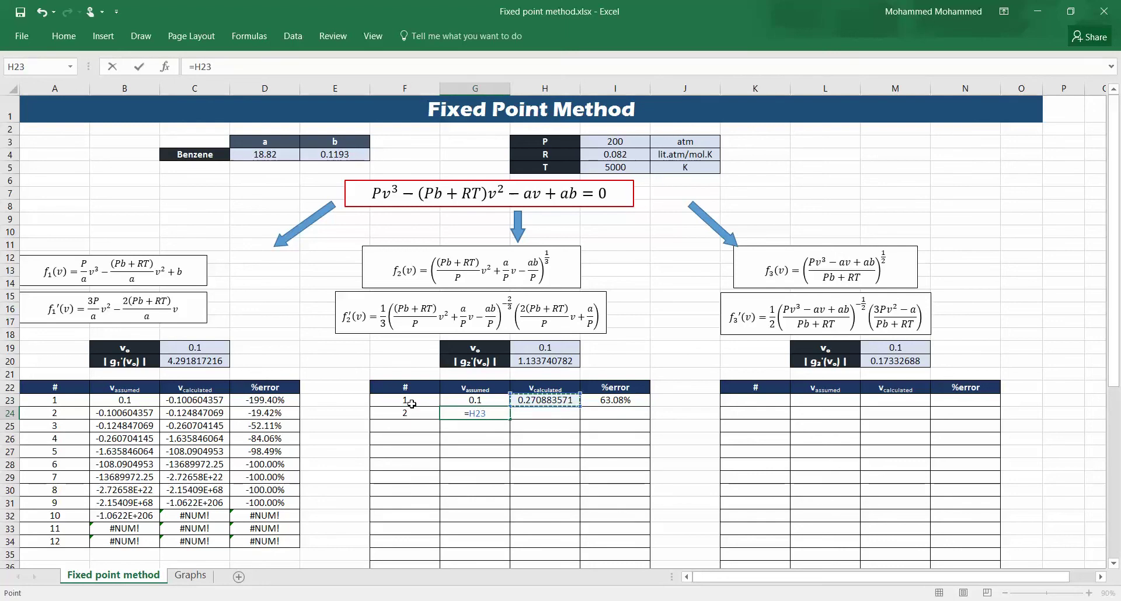
pyautogui.press('Return')
# - Copy the calculated volume and %error formulas from H23:I23 to H24:I24
pyautogui.press('Right')
pyautogui.press('Up')
pyautogui.press('Right')
pyautogui.press('Right')
pyautogui.press('Up')
pyautogui.press('Left')
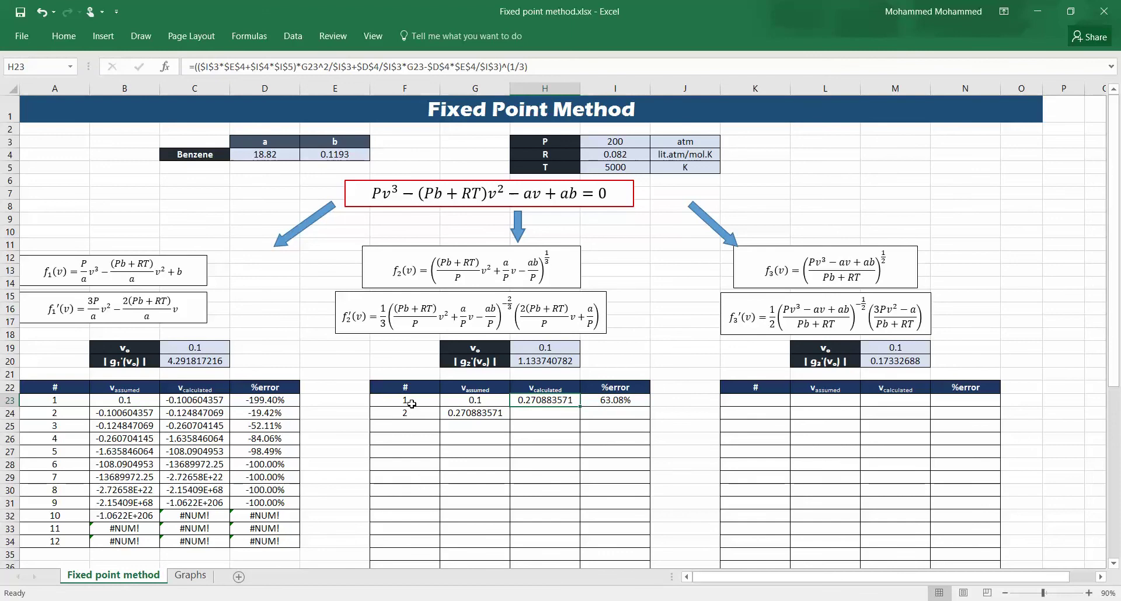
pyautogui.hotkey('shift', 'Right')
pyautogui.hotkey('ctrl', 'c')
pyautogui.press('Down')
pyautogui.hotkey('ctrl', 'v')
pyautogui.press('Escape')
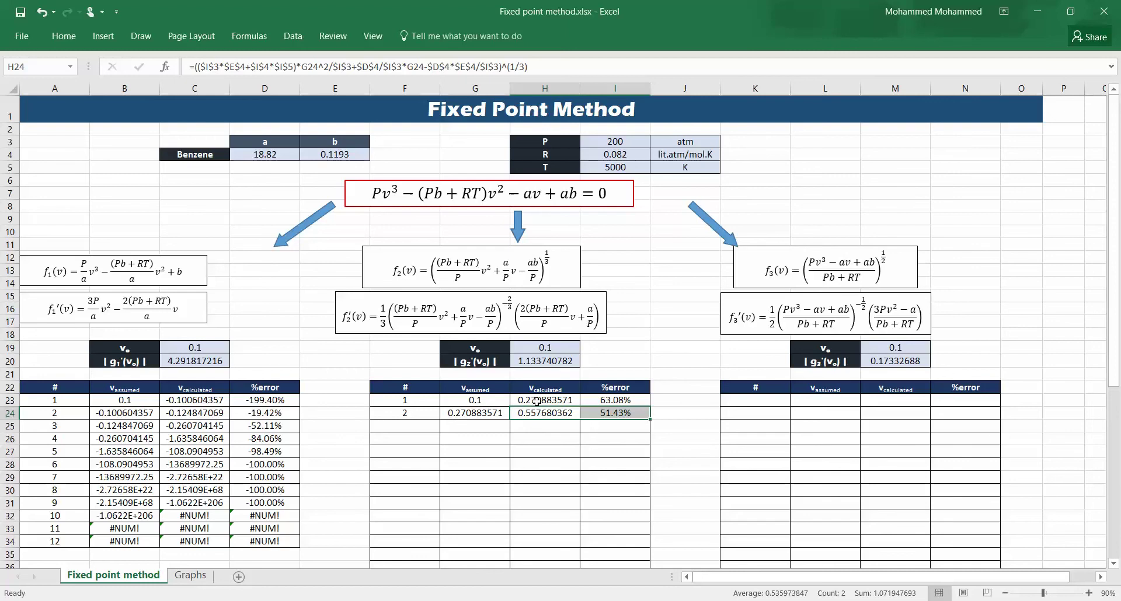
# - Fill the second method's iteration row F24:I24 down to row 57 and review the later iterations
pyautogui.moveTo(617, 415); pyautogui.dragTo(409, 413)
pyautogui.moveTo(649, 419); pyautogui.dragTo(650, 496)
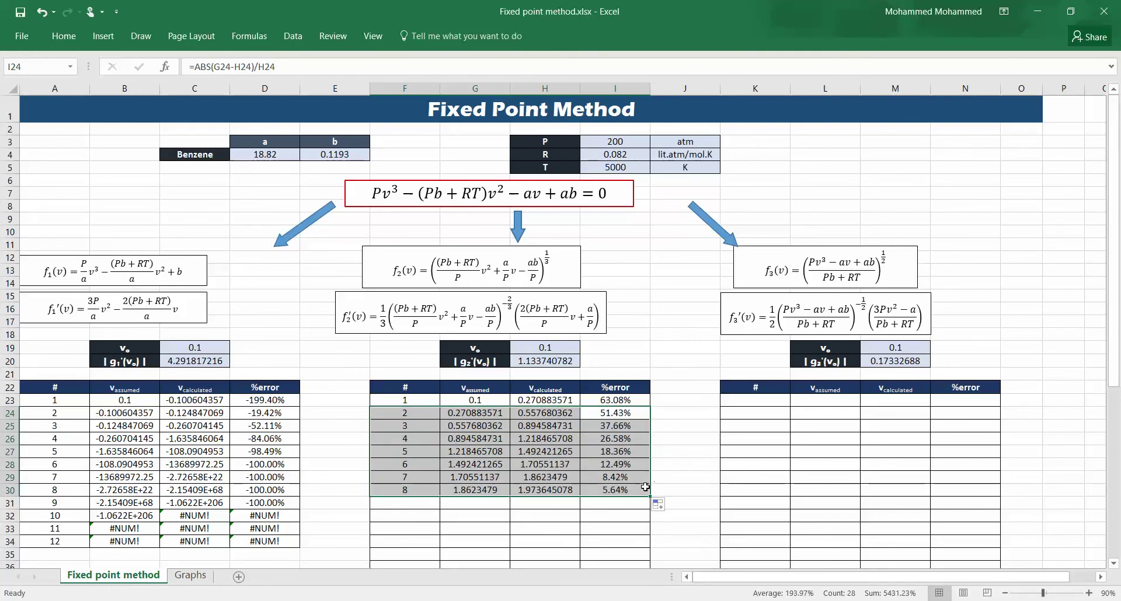
pyautogui.moveTo(650, 496)
pyautogui.mouseDown()
pyautogui.moveTo(649, 565)
pyautogui.moveTo(655, 206)
pyautogui.moveTo(641, 556)
pyautogui.moveTo(640, 371)
pyautogui.moveTo(651, 394)
pyautogui.mouseUp()
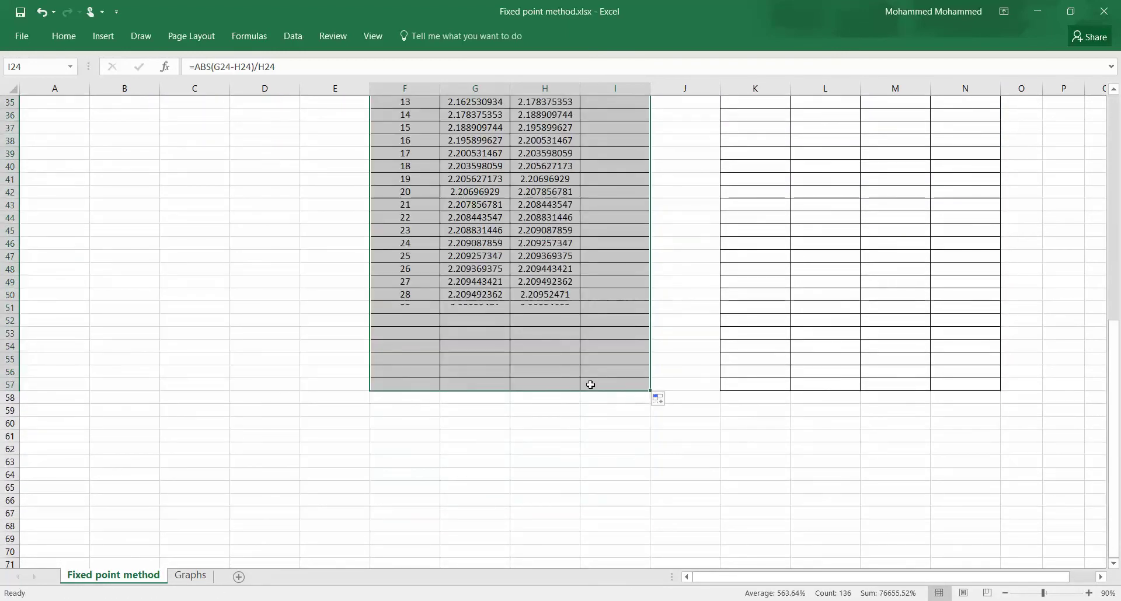
pyautogui.scroll(2, 526, 357)
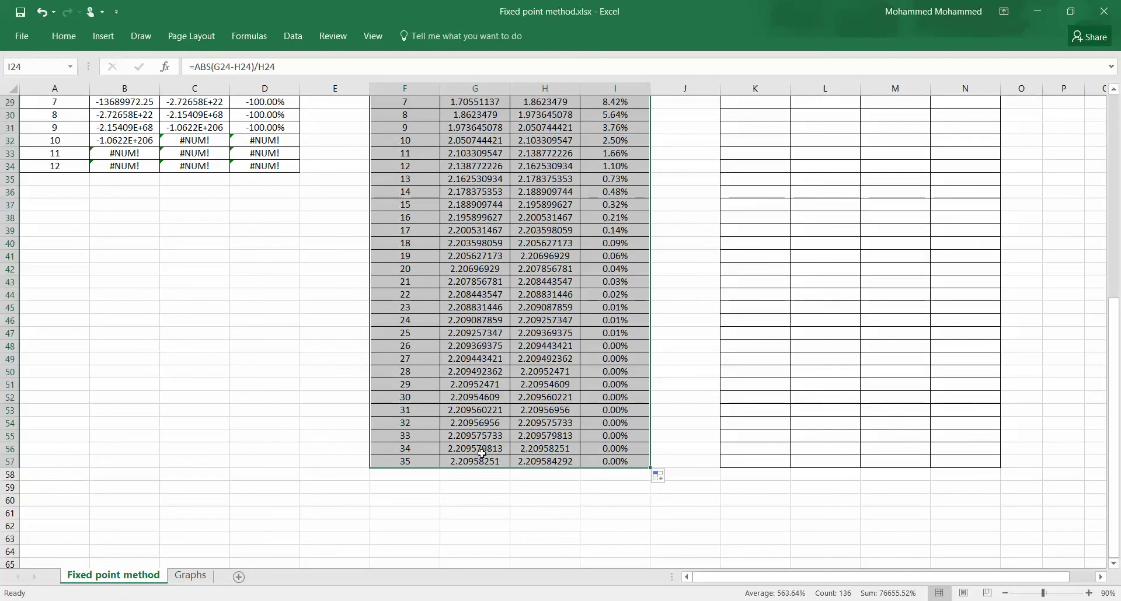
pyautogui.moveTo(465, 377)
pyautogui.mouseDown()
pyautogui.moveTo(467, 321)
pyautogui.moveTo(467, 374)
pyautogui.mouseUp()
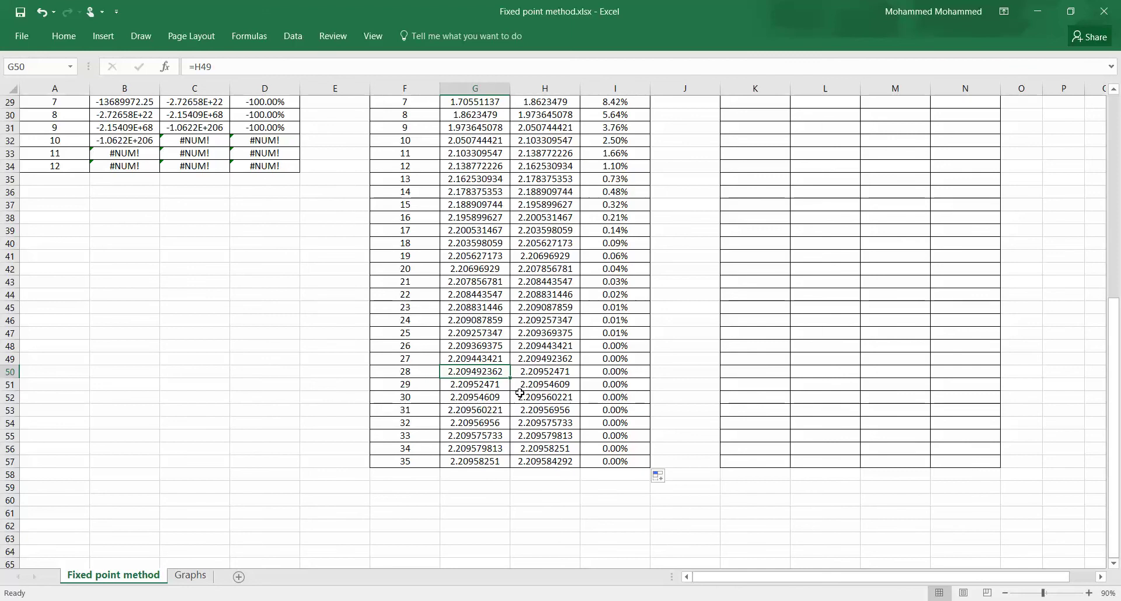
pyautogui.scroll(1, 519, 393)
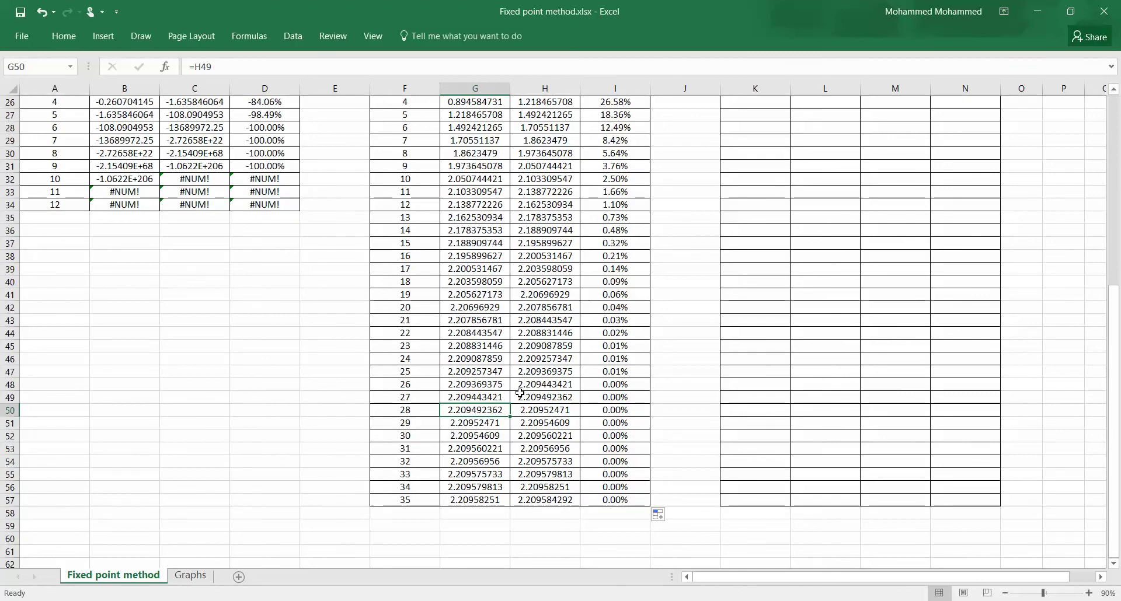
# - Enter iteration number 1 in K23 and link the third method's assumed volume in L23 to M19
pyautogui.scroll(5, 519, 393)
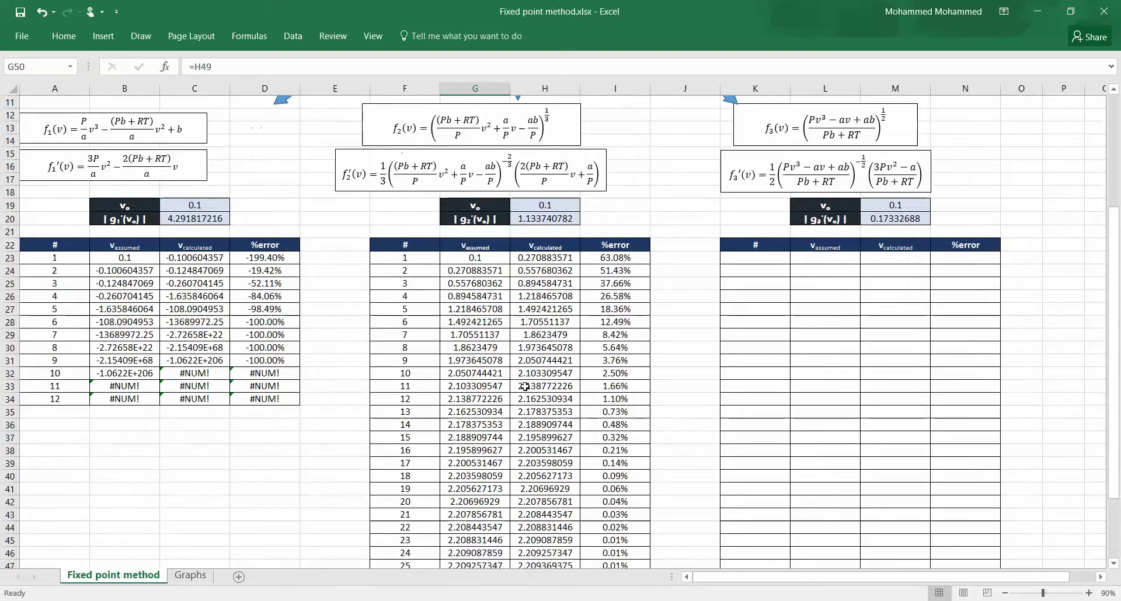
pyautogui.click(750, 257)
pyautogui.write('1')
pyautogui.press('Tab')
pyautogui.write('=')
pyautogui.press('Up')
pyautogui.press('Up')
pyautogui.press('Up')
pyautogui.press('Up')
pyautogui.press('Right')
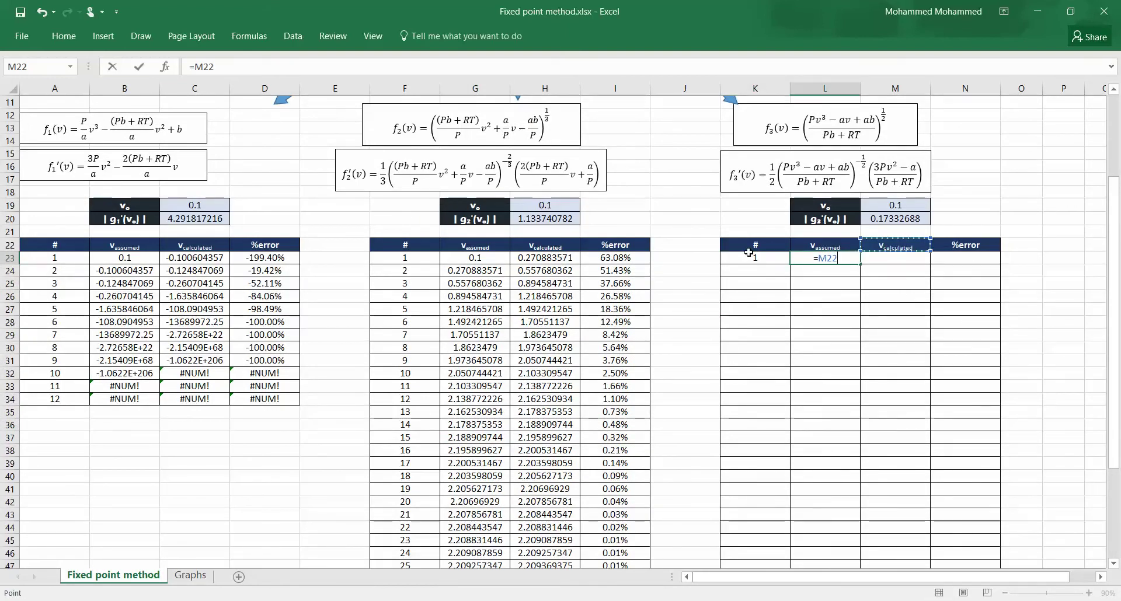
pyautogui.press('Return')
# - Make the prewritten calculated-volume formula in M23 visible with a black font
pyautogui.press('Up')
pyautogui.press('Right')
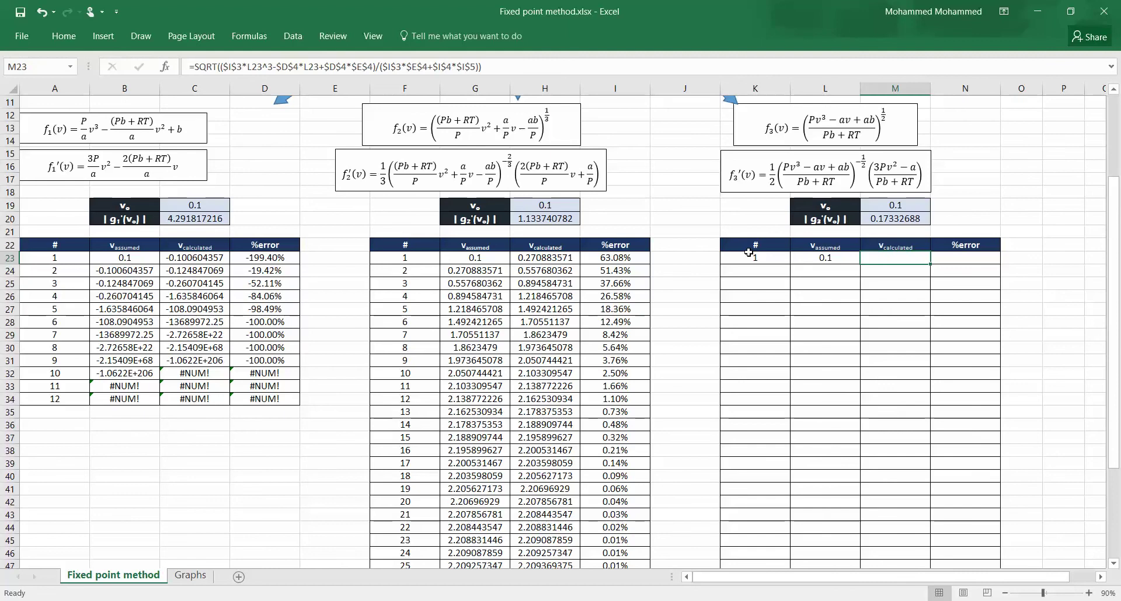
pyautogui.click(61, 33)
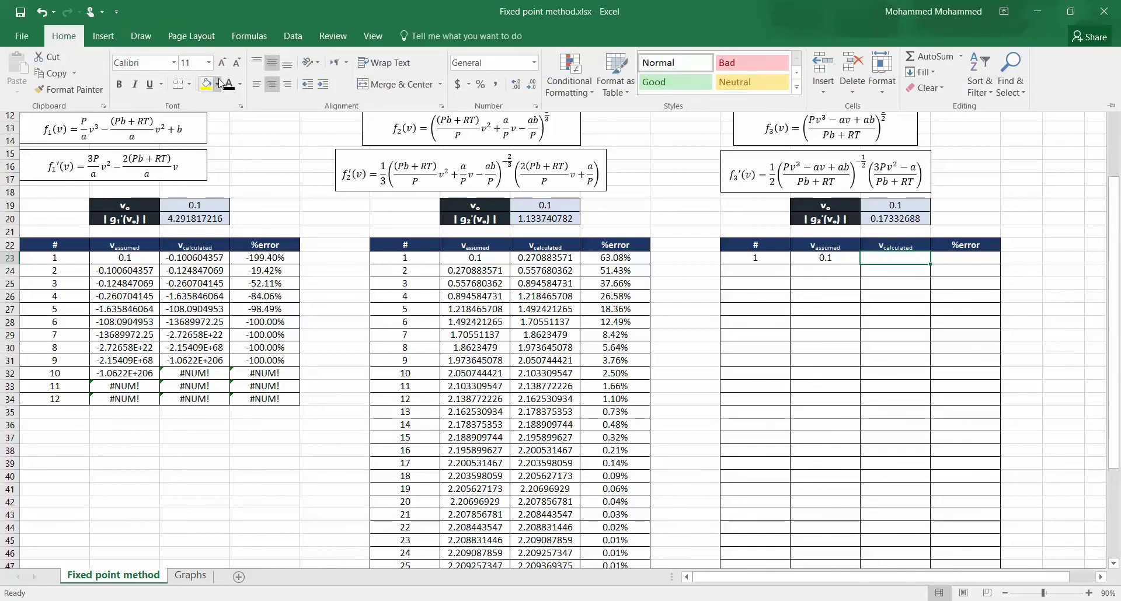
pyautogui.click(920, 261)
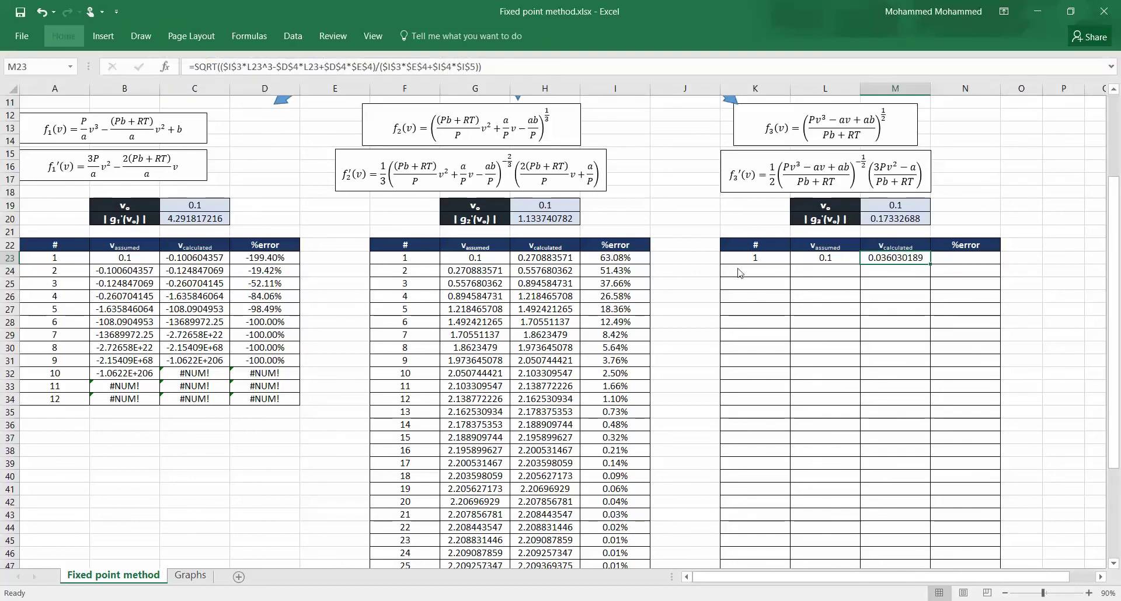
# - Copy the %error formula from I23 to N23 in the third method's table
pyautogui.click(631, 258)
pyautogui.hotkey('ctrl', 'c')
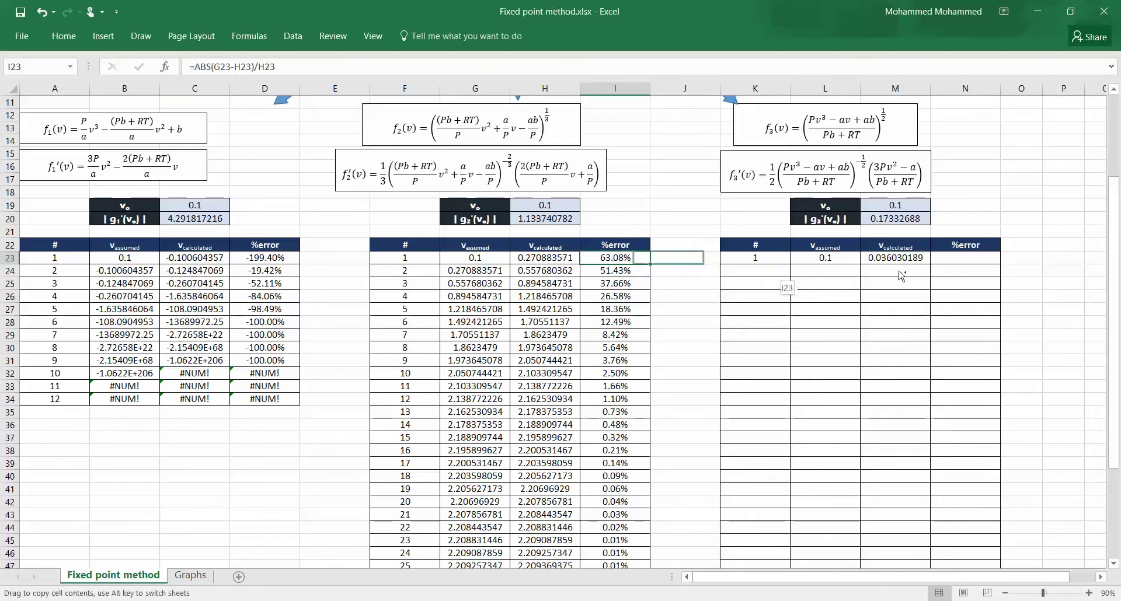
pyautogui.click(965, 258)
pyautogui.press('Return')
# - Enter iteration number 2 in K24 and link its assumed volume in L24 to M23
pyautogui.click(768, 276)
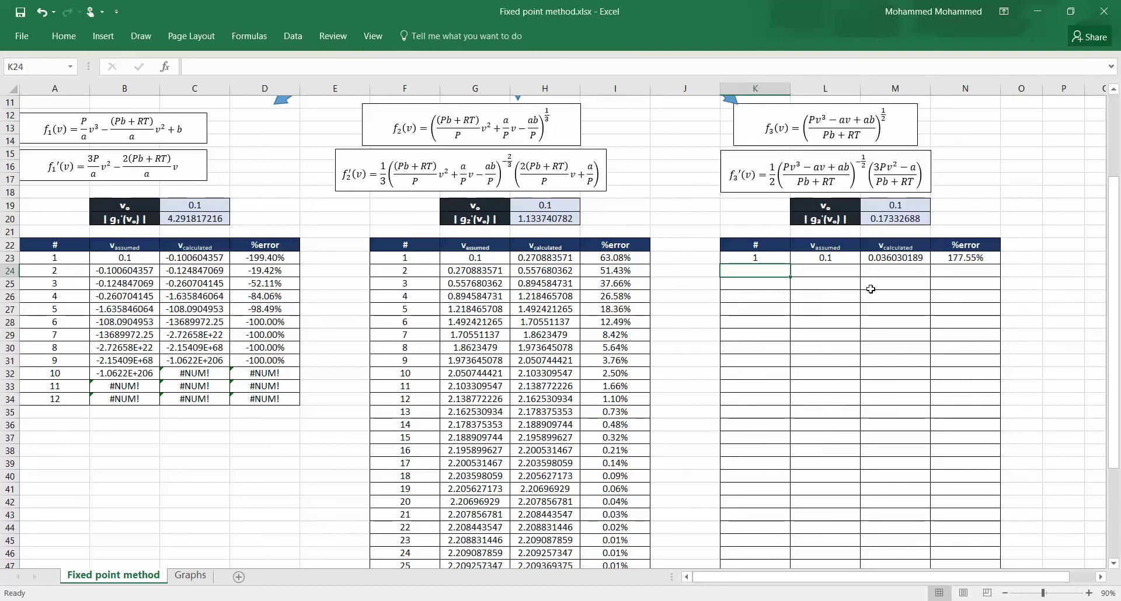
pyautogui.write('2')
pyautogui.press('Tab')
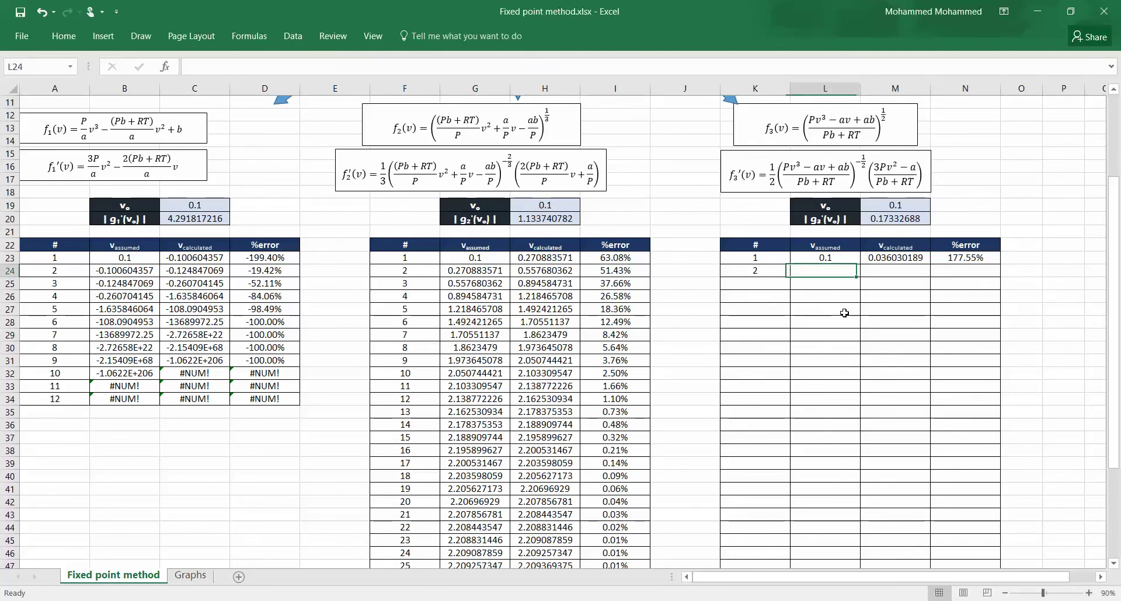
pyautogui.write('=')
pyautogui.press('Right')
pyautogui.press('Up')
pyautogui.press('Tab')
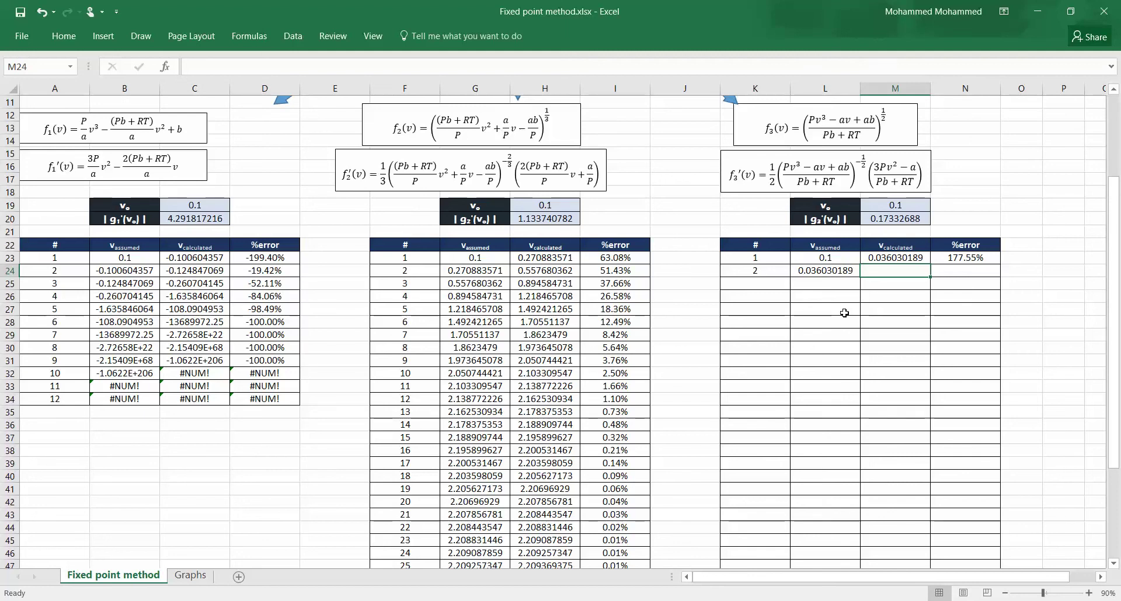
# - Copy the calculated volume and %error formulas from M23:N23 to M24:N24
pyautogui.press('Up')
pyautogui.hotkey('shift', 'Right')
pyautogui.hotkey('ctrl', 'c')
pyautogui.press('Down')
pyautogui.hotkey('ctrl', 'v')
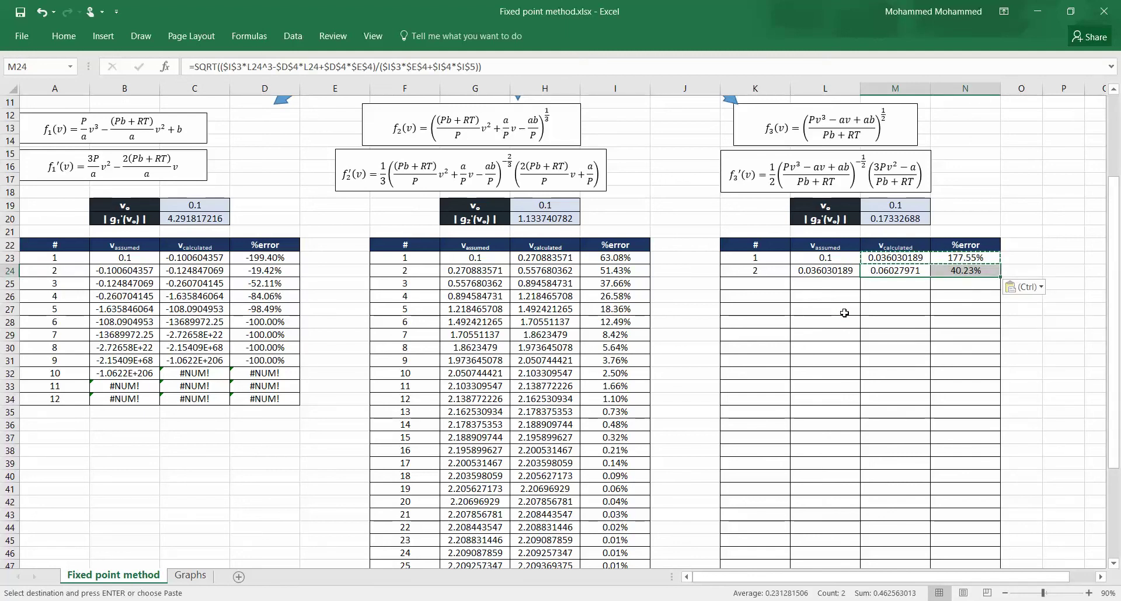
pyautogui.press('Escape')
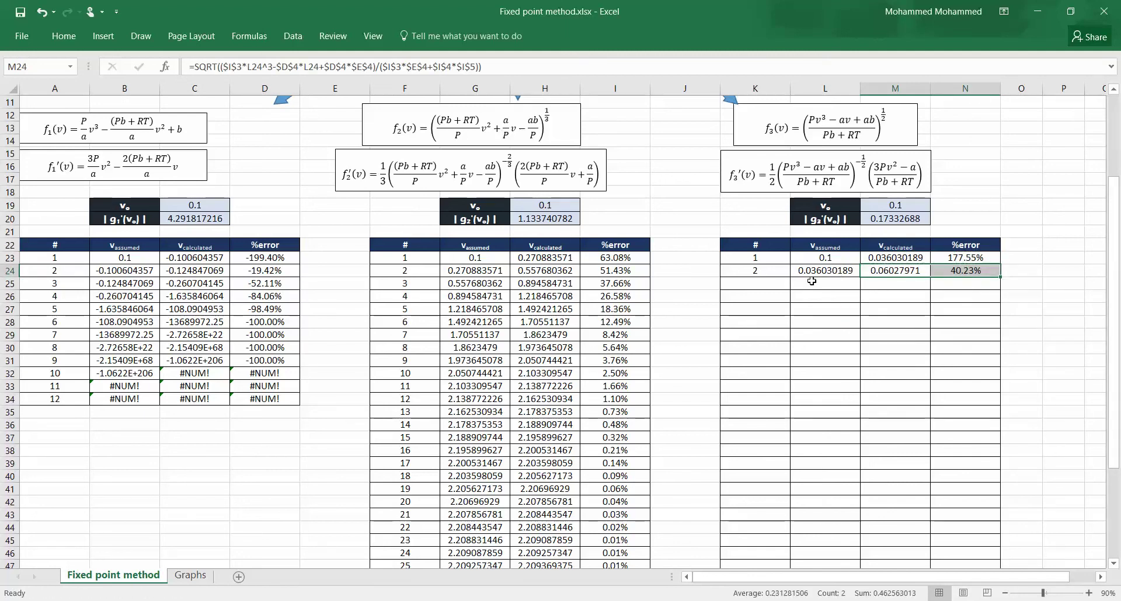
# - Fill the third method's iteration row K24:N24 down through row 57
pyautogui.click(969, 270)
pyautogui.hotkey('shift', 'Left')
pyautogui.hotkey('shift', 'Left')
pyautogui.hotkey('shift', 'Left')
pyautogui.moveTo(1001, 273); pyautogui.dragTo(994, 509)
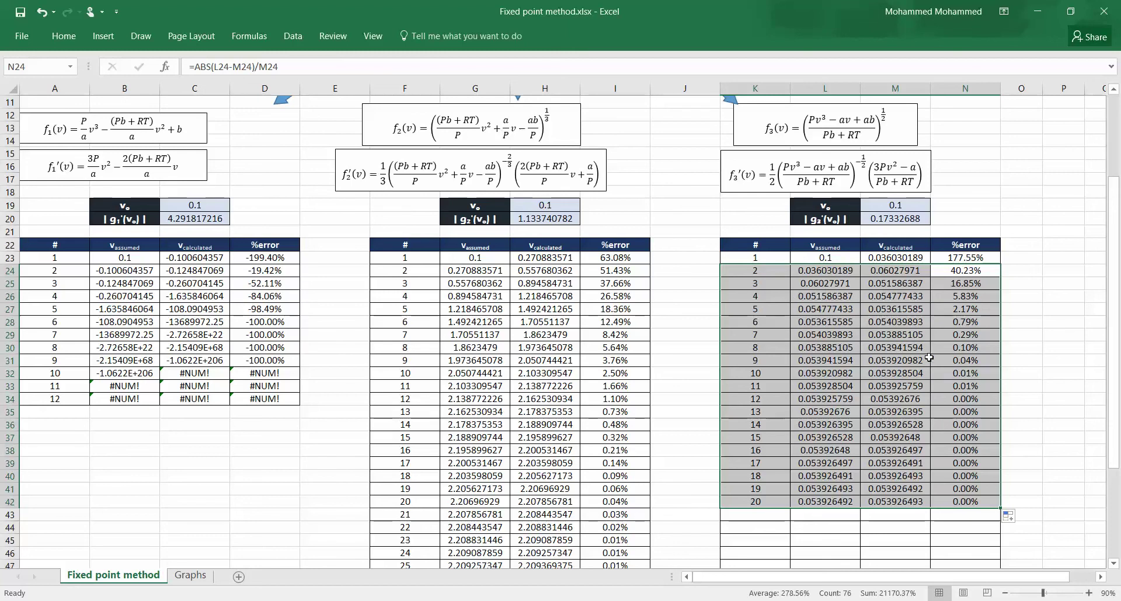
pyautogui.scroll(-4, 958, 397)
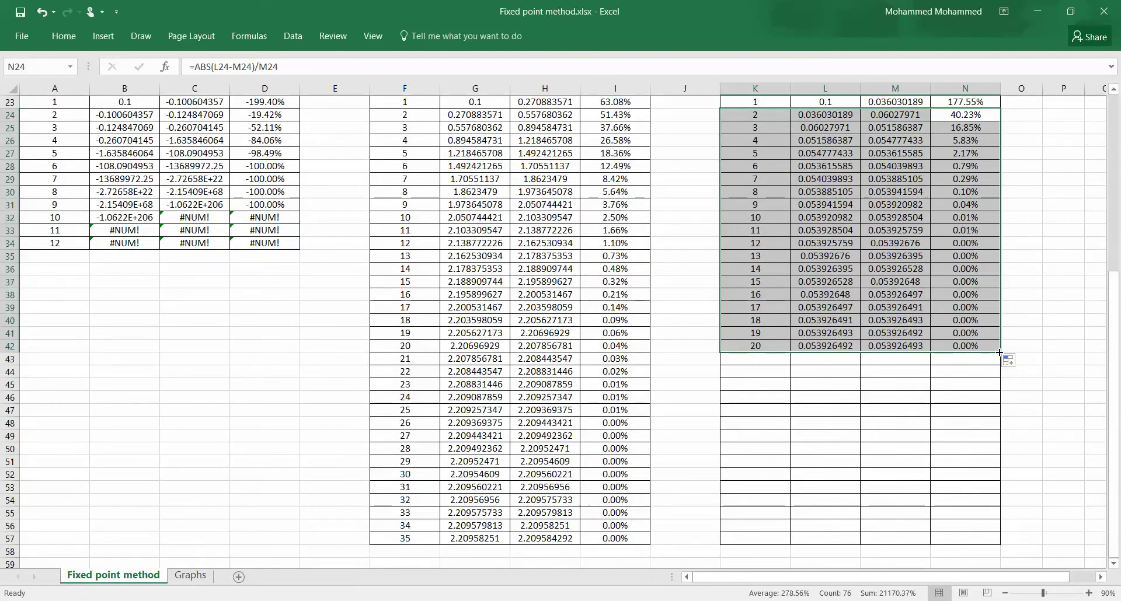
pyautogui.moveTo(1000, 352); pyautogui.dragTo(1000, 540)
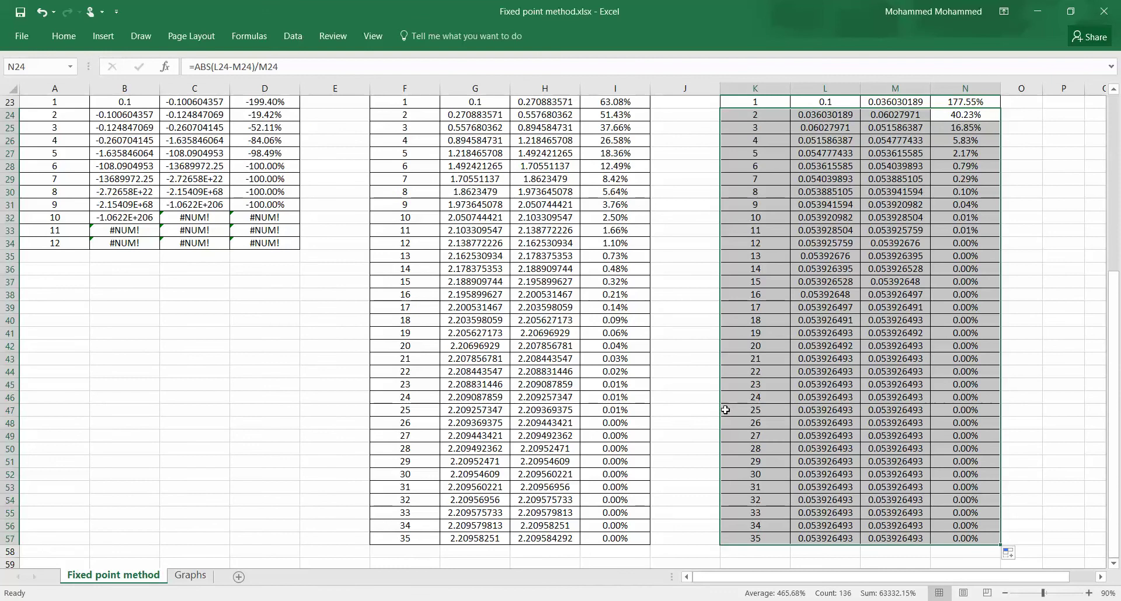
# - Examine the three methods' iteration tables against their initial guesses and absolute derivative values in rows 19 and 20
pyautogui.scroll(7, 728, 412)
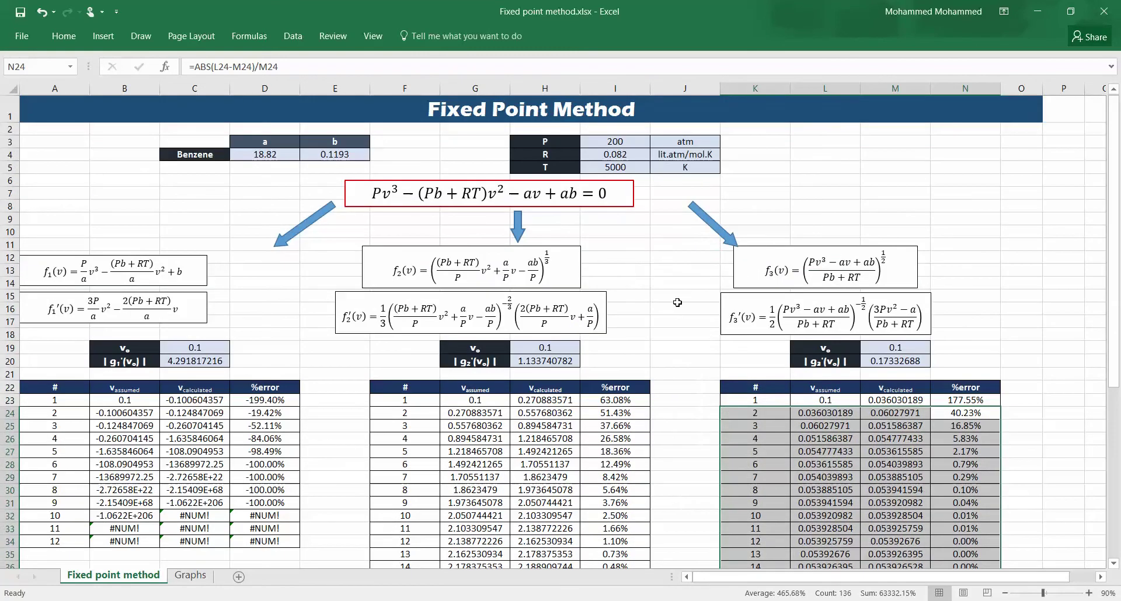
pyautogui.click(672, 257)
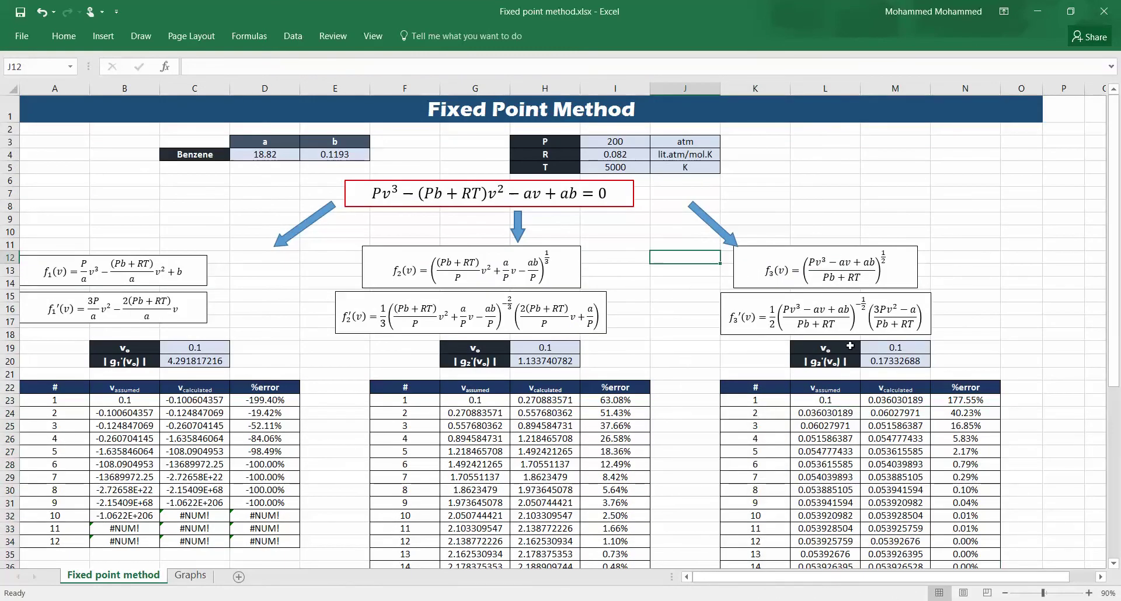
pyautogui.click(900, 360)
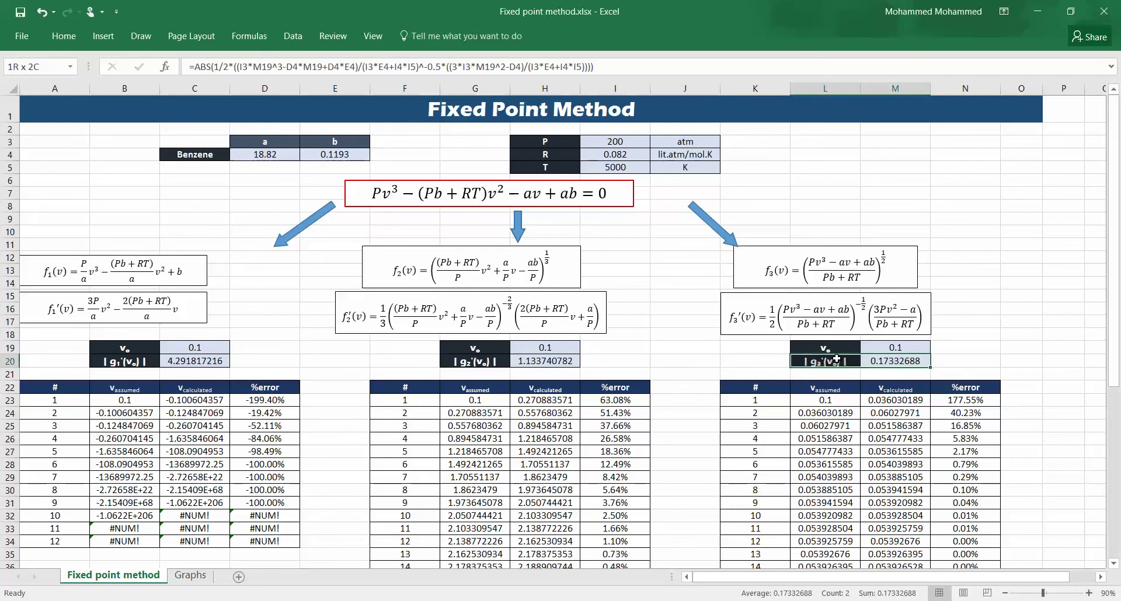
pyautogui.moveTo(900, 360); pyautogui.dragTo(833, 363)
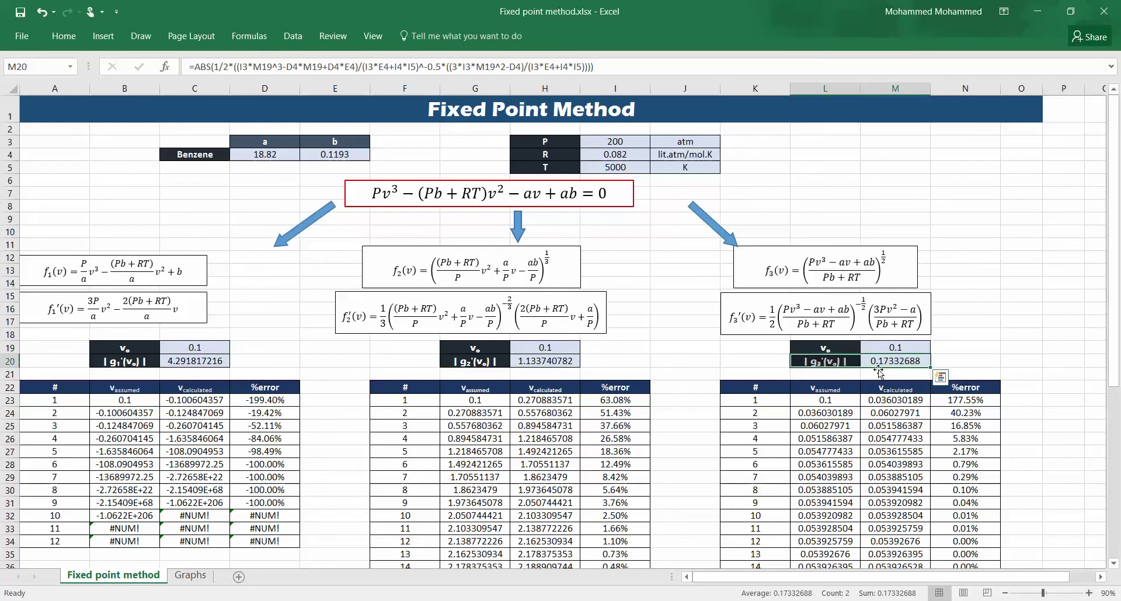
pyautogui.click(906, 386)
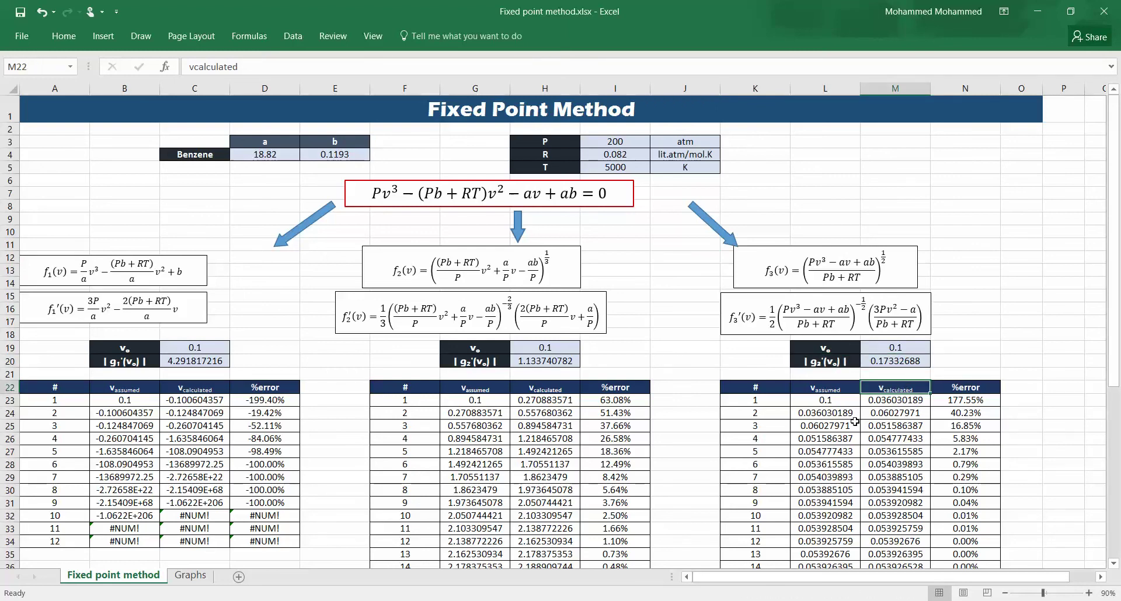
pyautogui.click(849, 405)
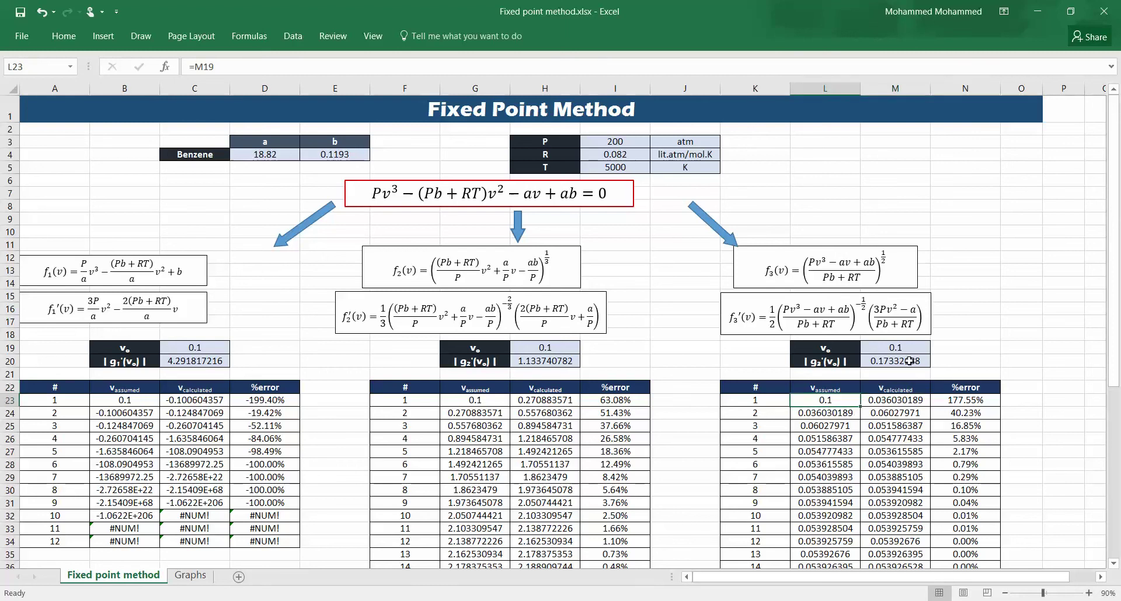
pyautogui.scroll(-8, 906, 372)
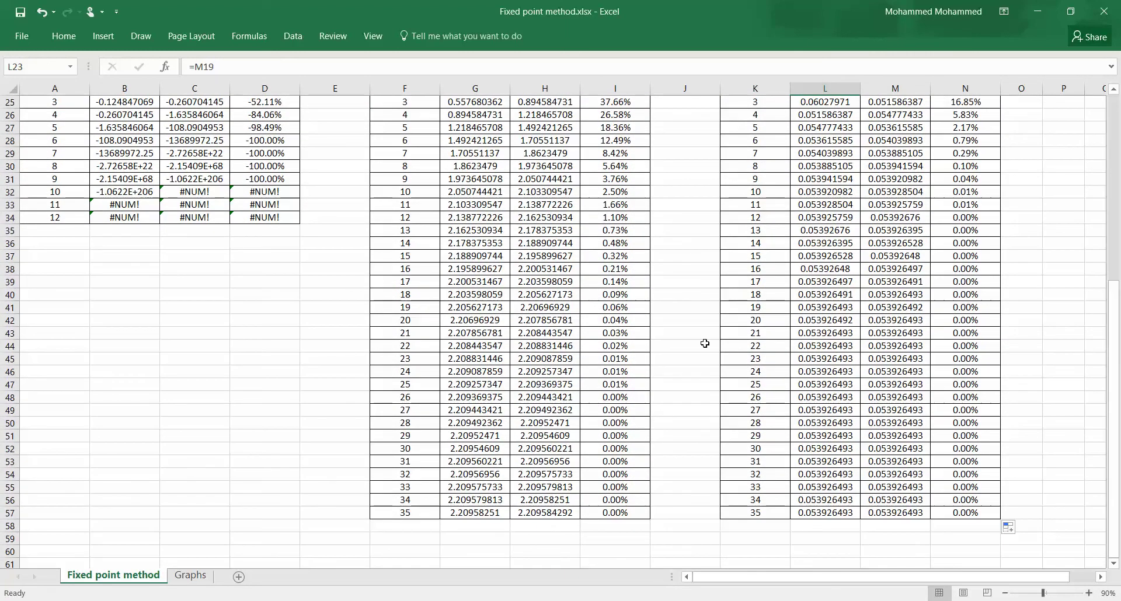
pyautogui.scroll(7, 657, 348)
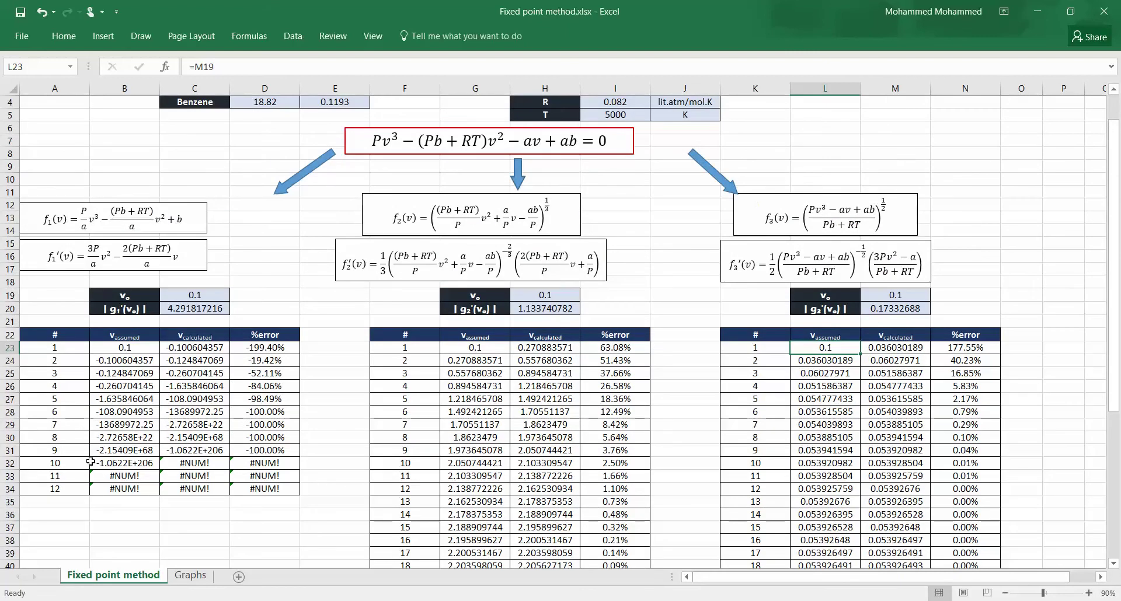
pyautogui.click(216, 294)
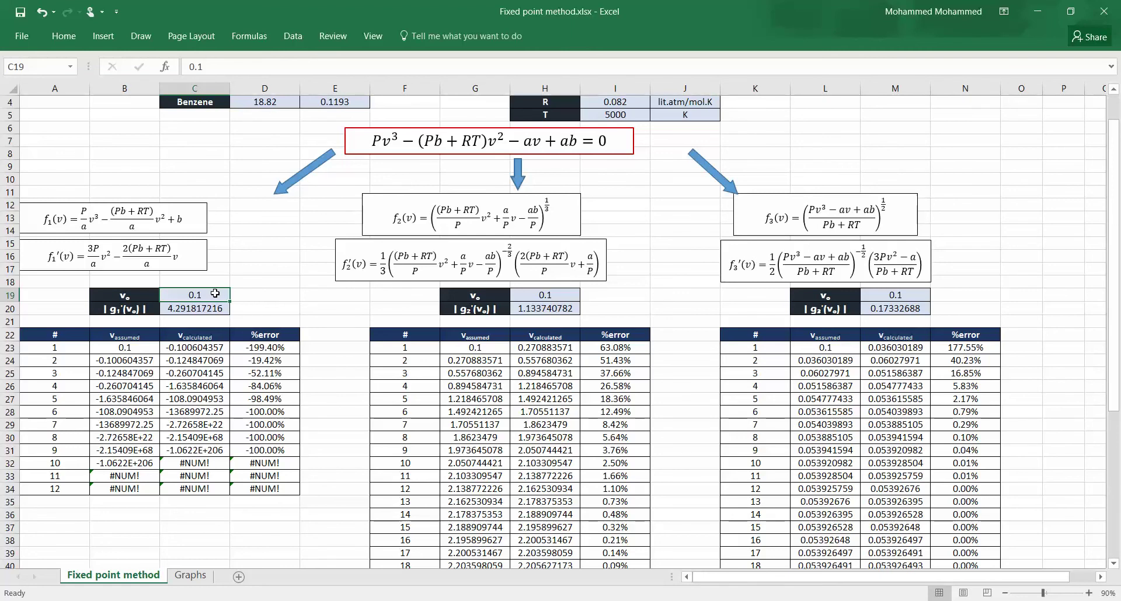
# - Set the initial guess to 2 for all three methods in C19, H19 and M19
pyautogui.write('2')
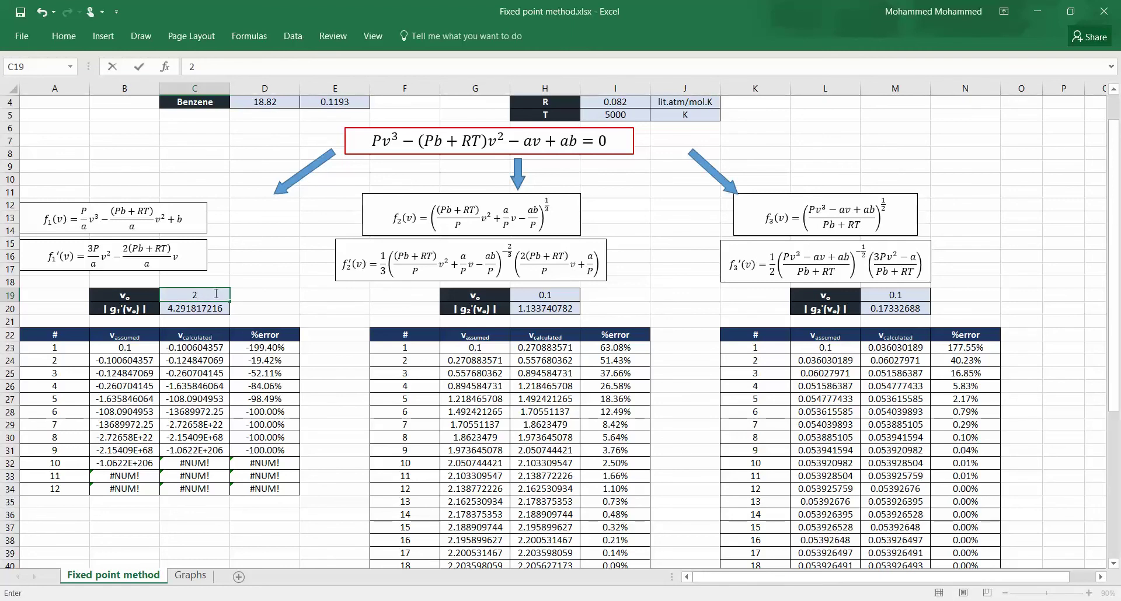
pyautogui.press('Tab')
pyautogui.press('Tab')
pyautogui.press('Tab')
pyautogui.press('Tab')
pyautogui.press('Tab')
pyautogui.write('2')
pyautogui.press('Tab')
pyautogui.press('Tab')
pyautogui.press('Tab')
pyautogui.press('Tab')
pyautogui.press('Tab')
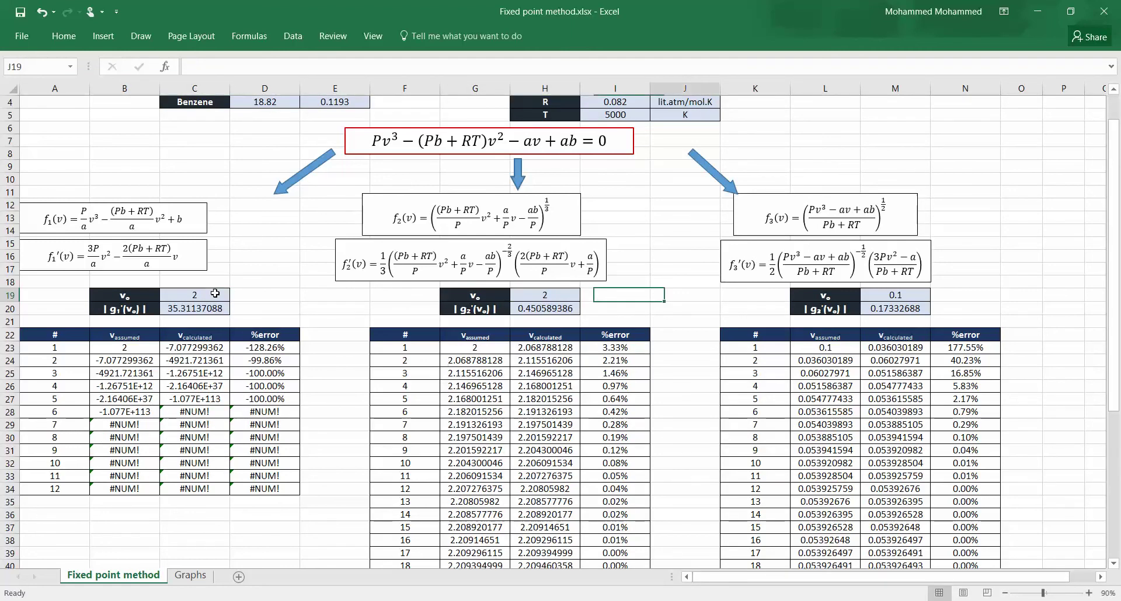
pyautogui.write('2')
pyautogui.hotkey('shift', 'Tab')
pyautogui.hotkey('shift', 'Tab')
pyautogui.hotkey('shift', 'Tab')
pyautogui.hotkey('shift', 'Tab')
pyautogui.hotkey('shift', 'Tab')
pyautogui.hotkey('shift', 'Tab')
pyautogui.hotkey('shift', 'Tab')
pyautogui.hotkey('shift', 'Tab')
pyautogui.hotkey('shift', 'Tab')
pyautogui.hotkey('shift', 'Tab')
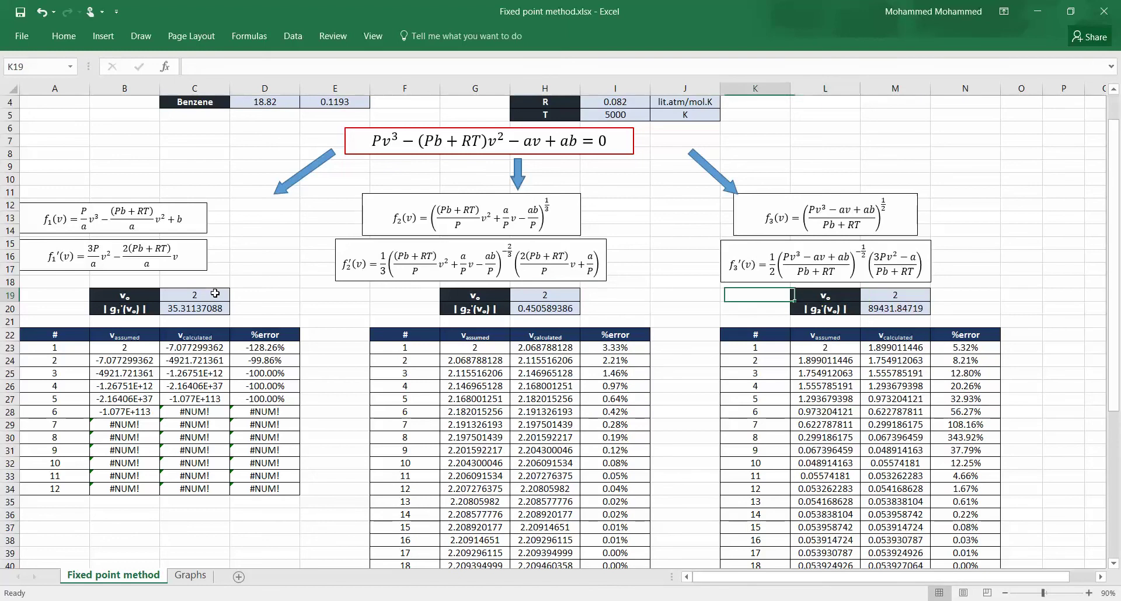
pyautogui.hotkey('shift', 'Tab')
pyautogui.hotkey('shift', 'Tab')
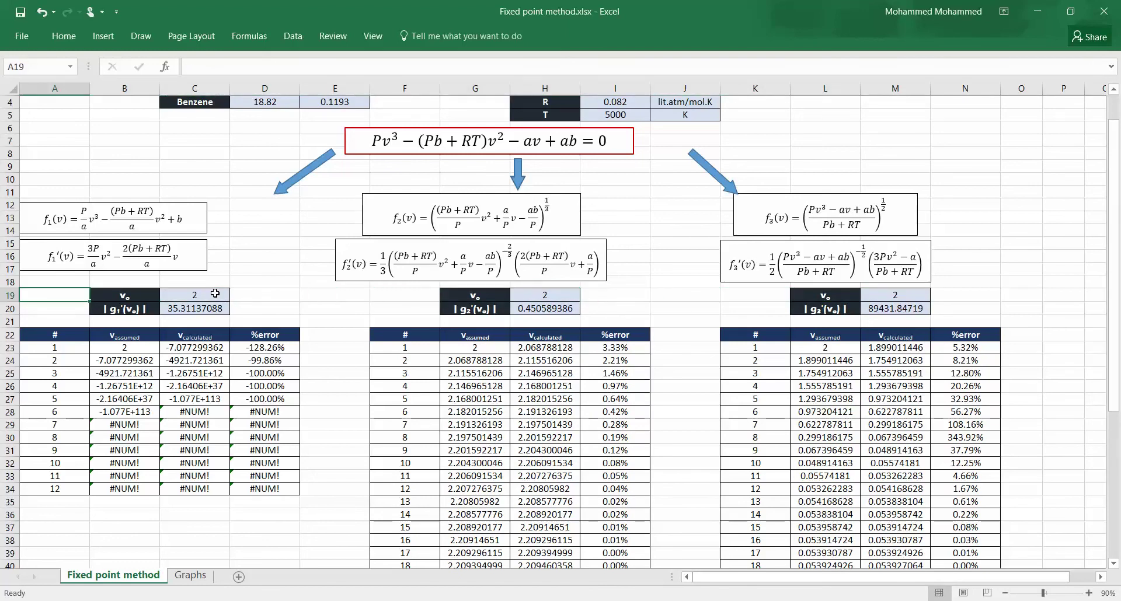
# - Compare the absolute derivative values in C20, H20 and M20 with how each method's iteration table behaves down to row 57
pyautogui.click(208, 306)
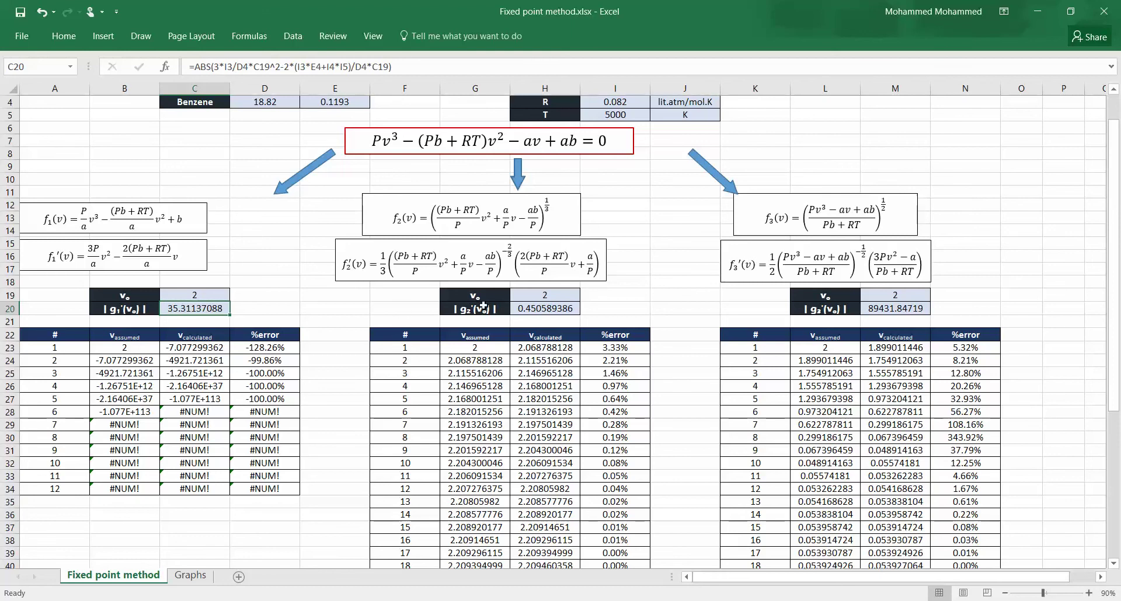
pyautogui.click(554, 310)
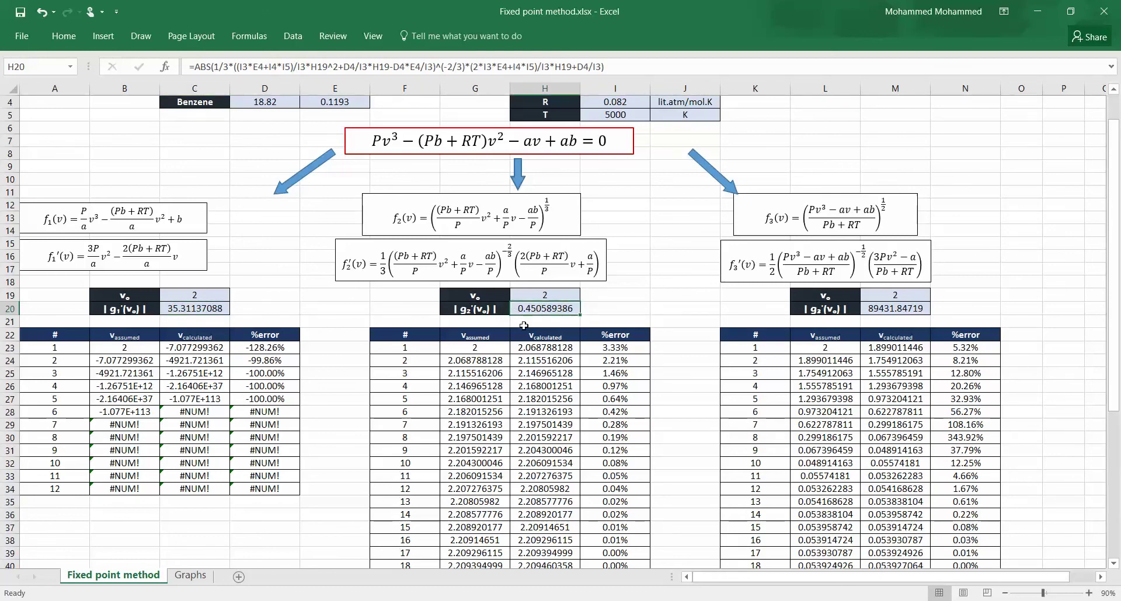
pyautogui.scroll(-8, 544, 433)
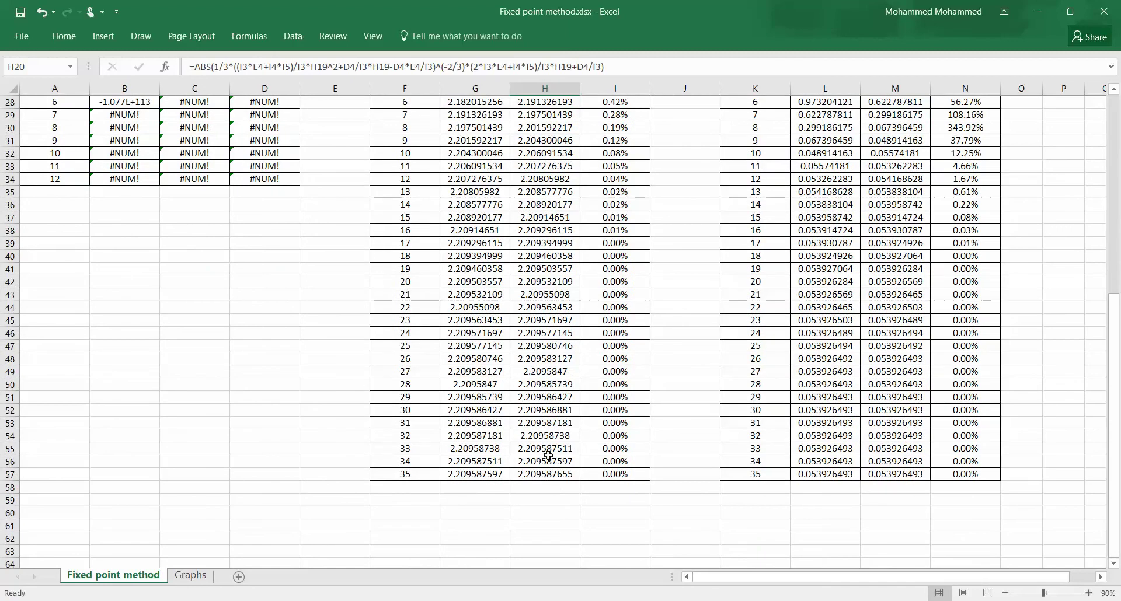
pyautogui.scroll(7, 551, 470)
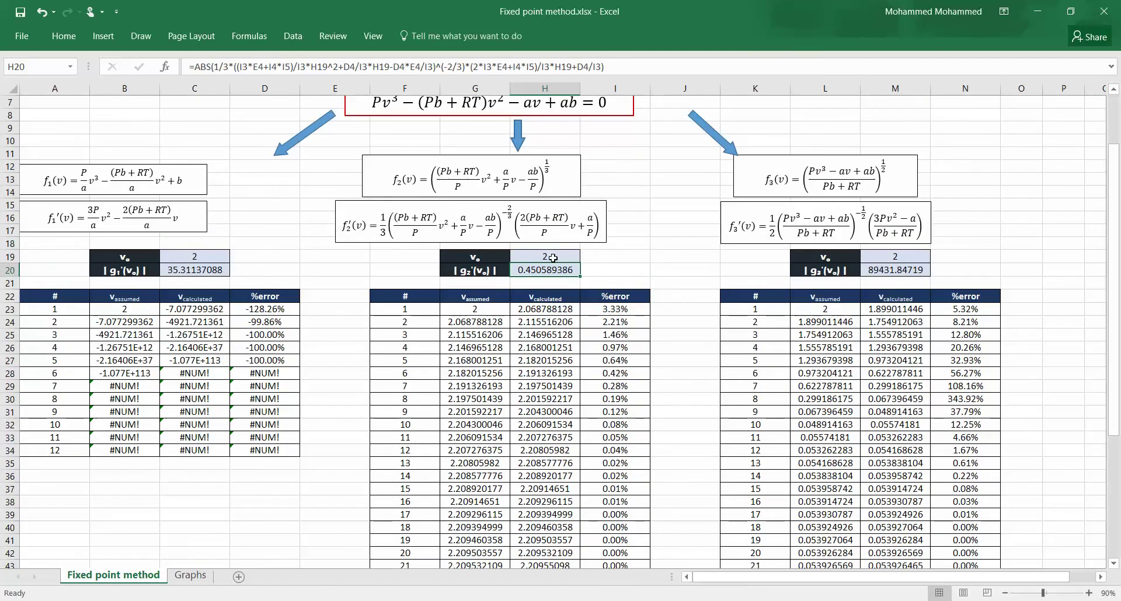
pyautogui.scroll(-6, 543, 335)
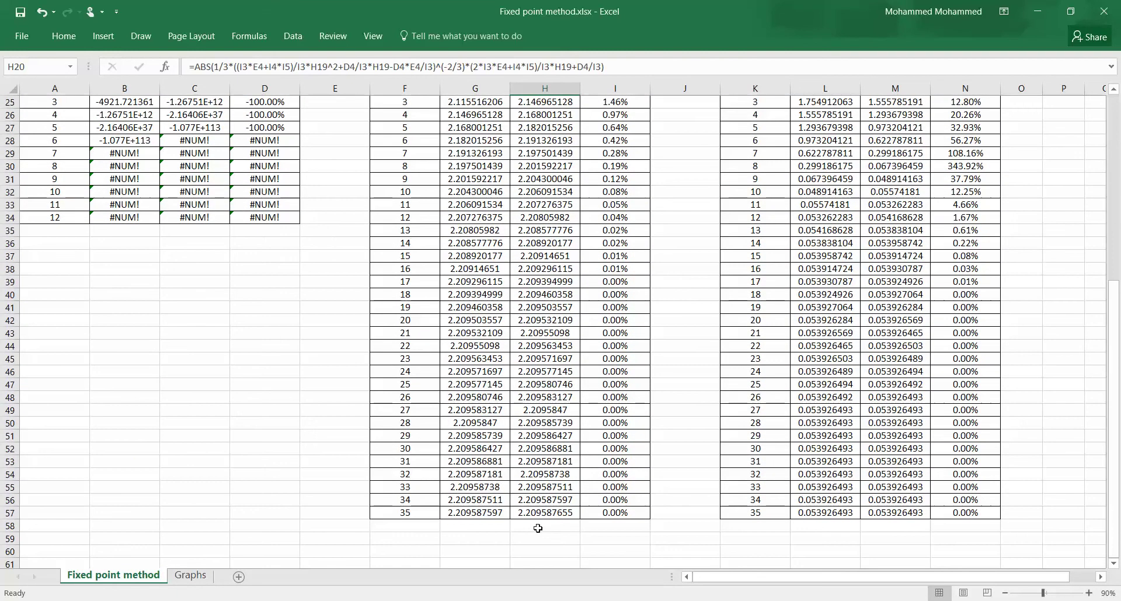
pyautogui.scroll(7, 549, 502)
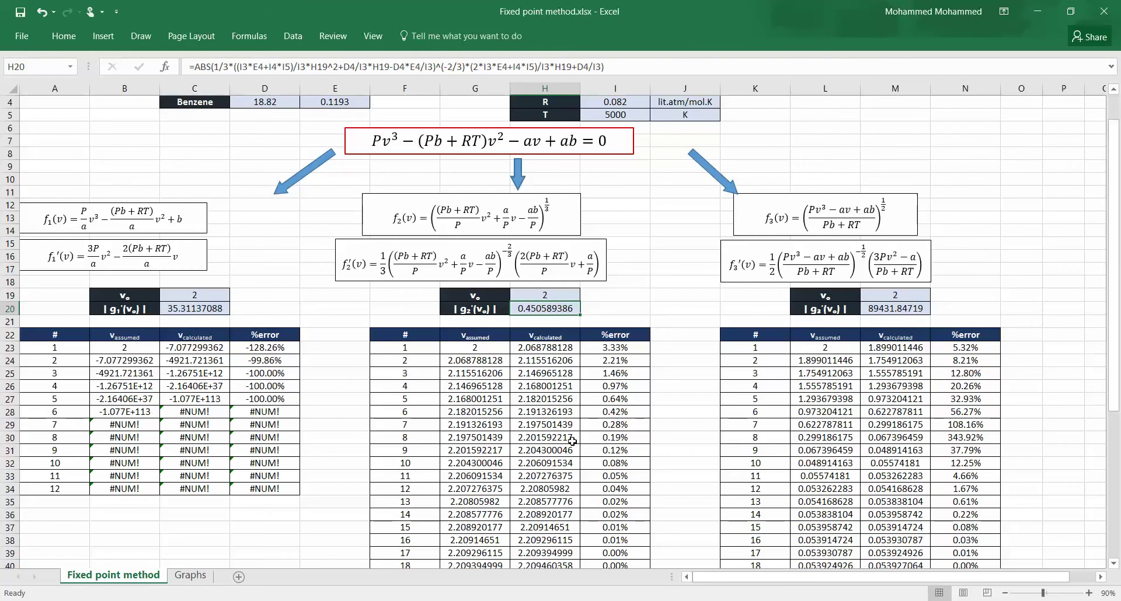
pyautogui.scroll(1, 534, 357)
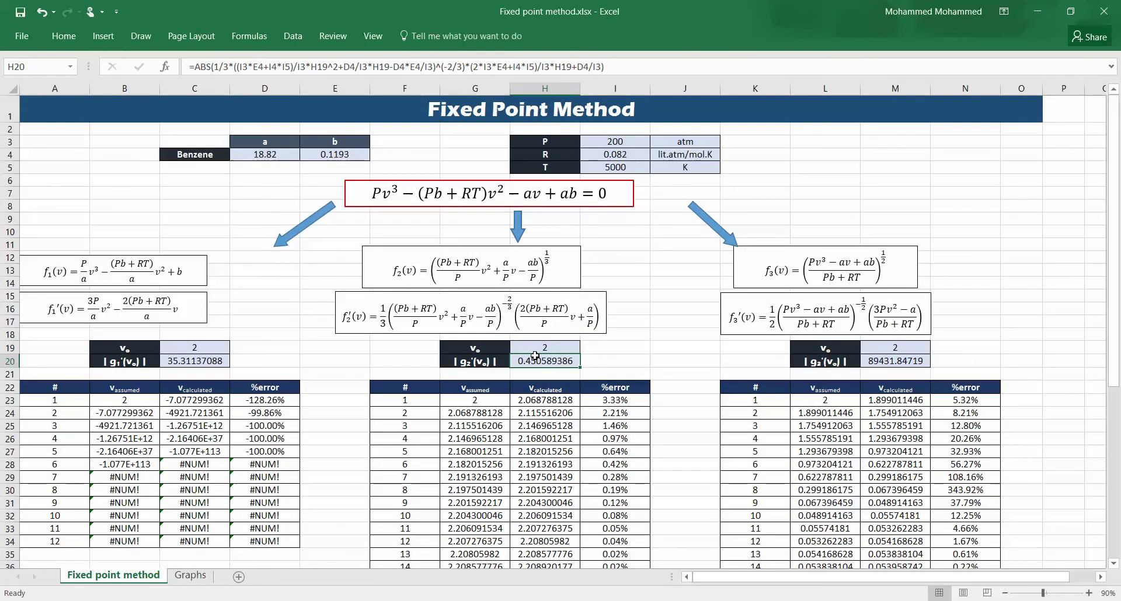
pyautogui.click(886, 363)
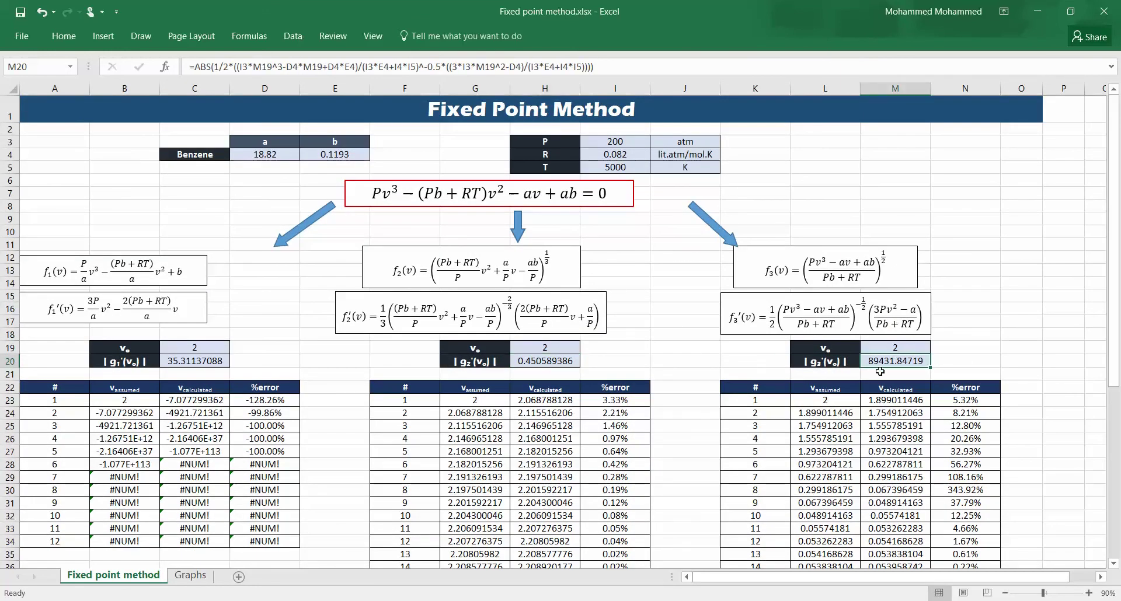
pyautogui.scroll(-3, 879, 367)
pyautogui.scroll(-8, 881, 364)
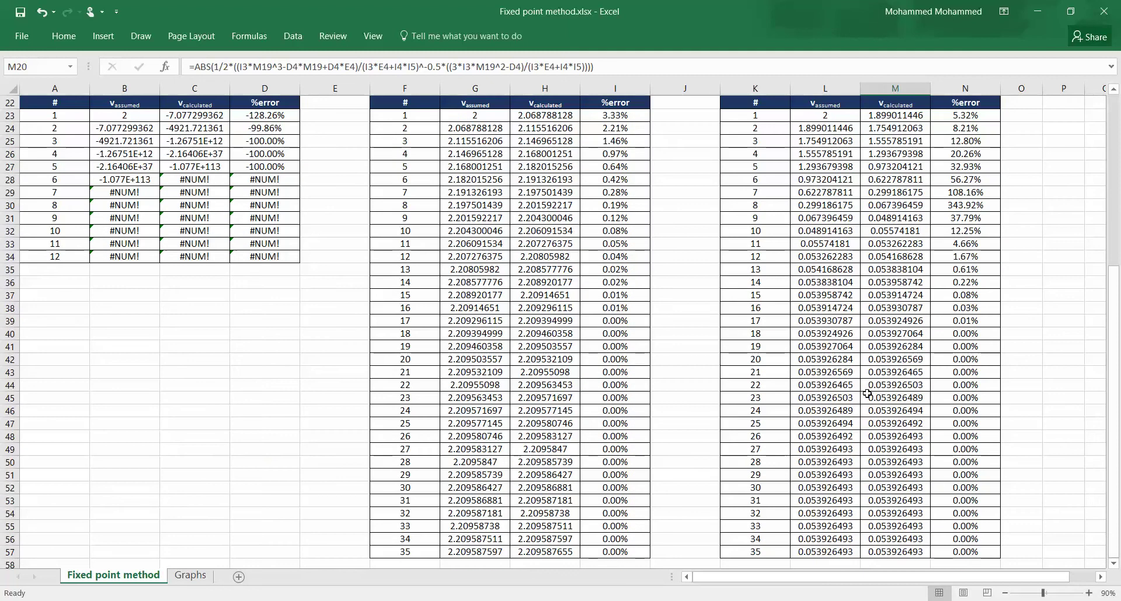
pyautogui.scroll(11, 846, 379)
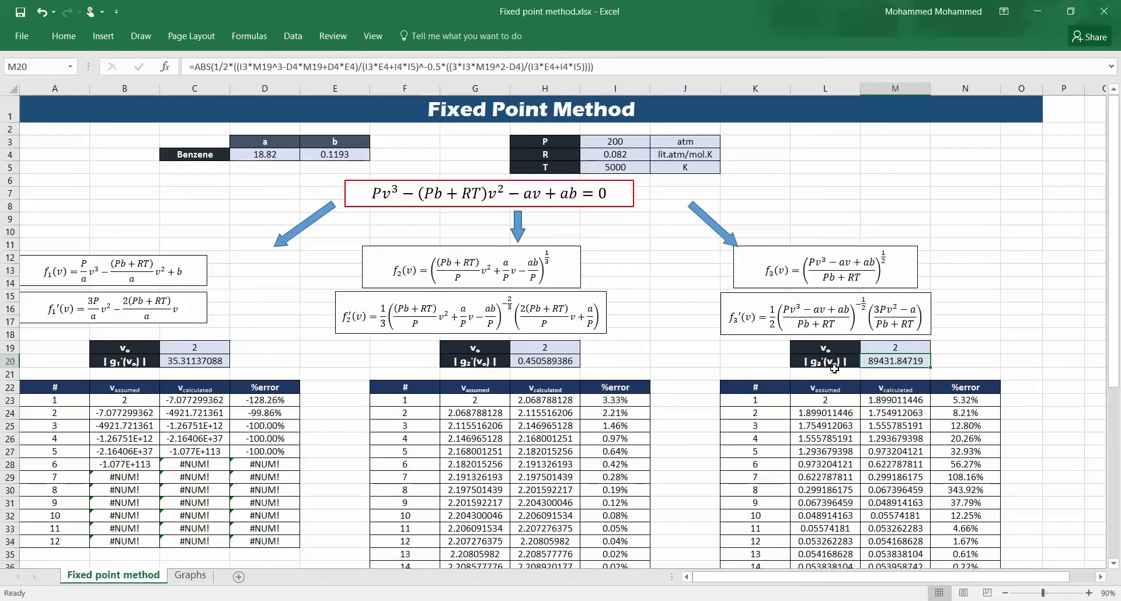
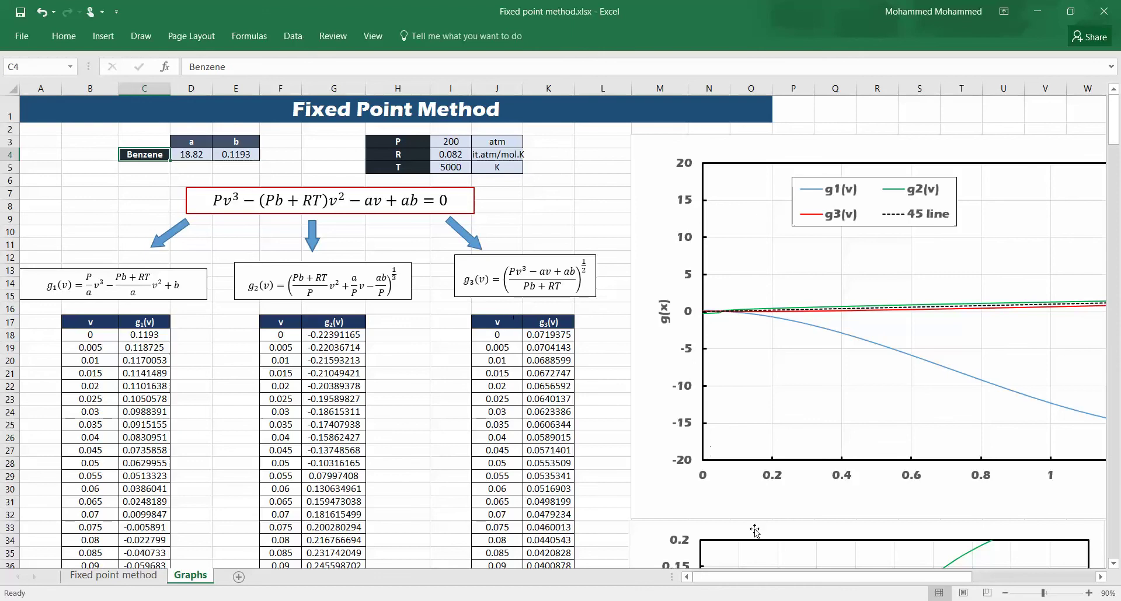
# - Examine the Graphs sheet's full-range chart and the close-ups over 0–0.1 and 2–2.4, comparing g1, g2 and g3 with the 45 line
pyautogui.moveTo(759, 578); pyautogui.dragTo(882, 578)
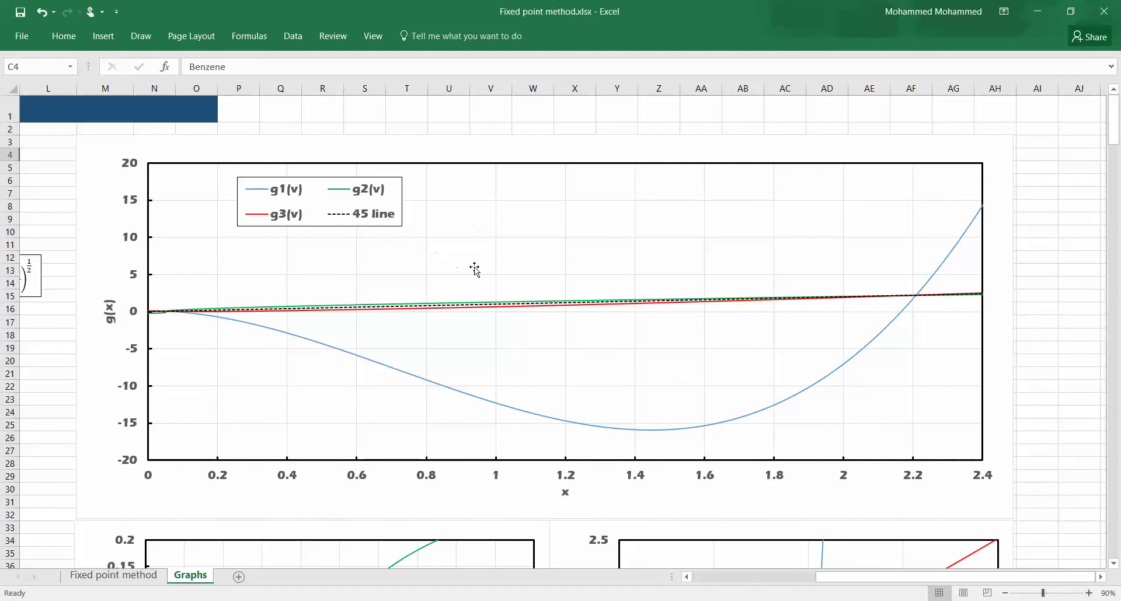
pyautogui.scroll(-1, 469, 271)
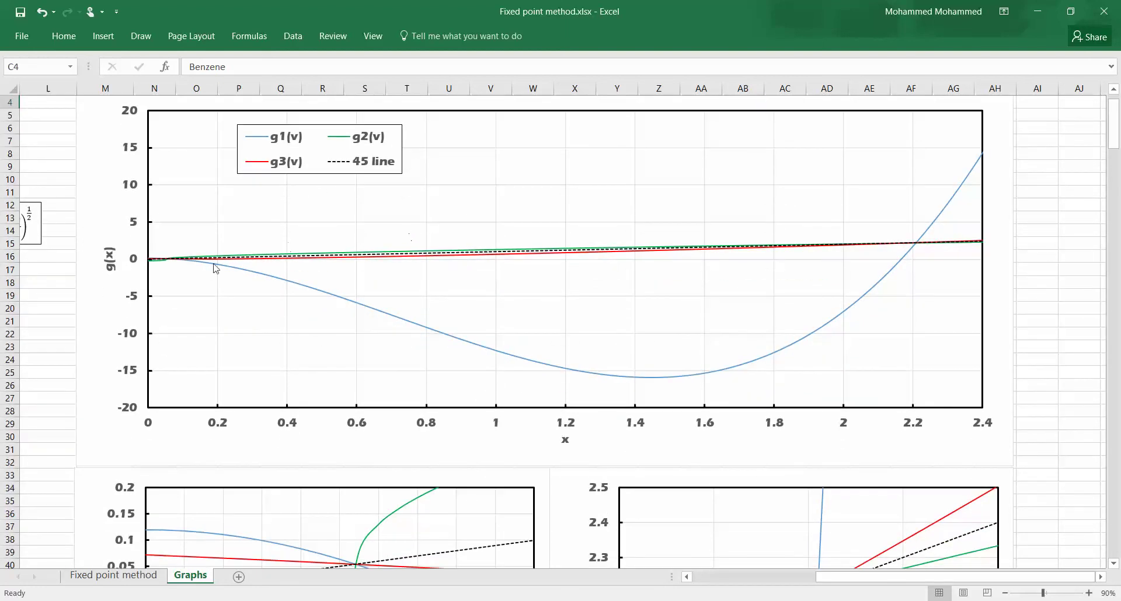
pyautogui.scroll(1, 153, 233)
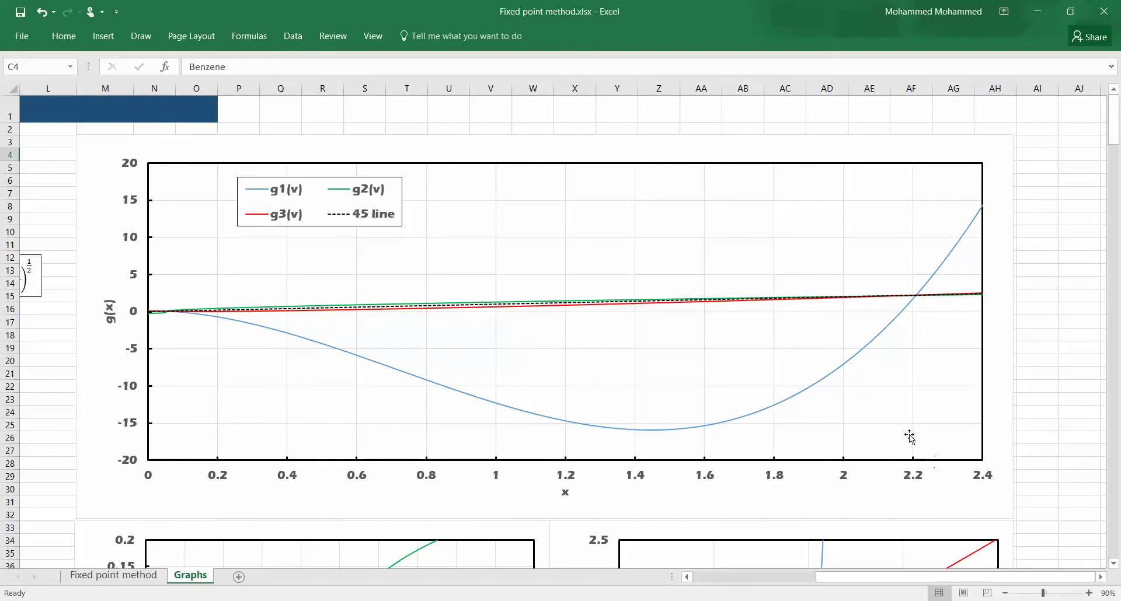
pyautogui.scroll(-9, 899, 434)
pyautogui.scroll(5, 462, 295)
pyautogui.scroll(1, 429, 292)
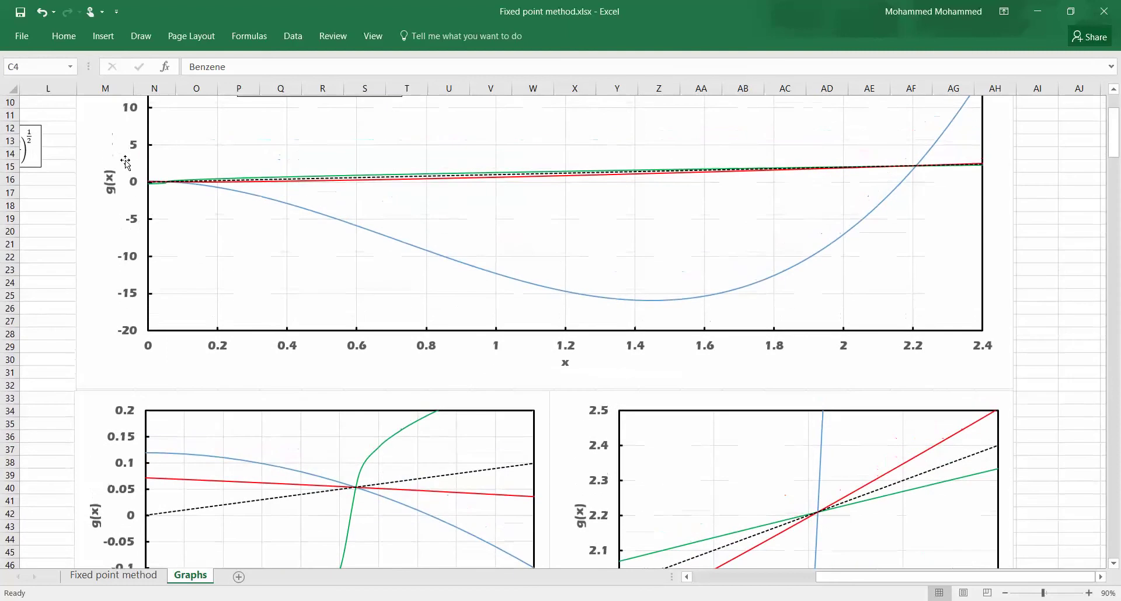
pyautogui.scroll(-4, 689, 375)
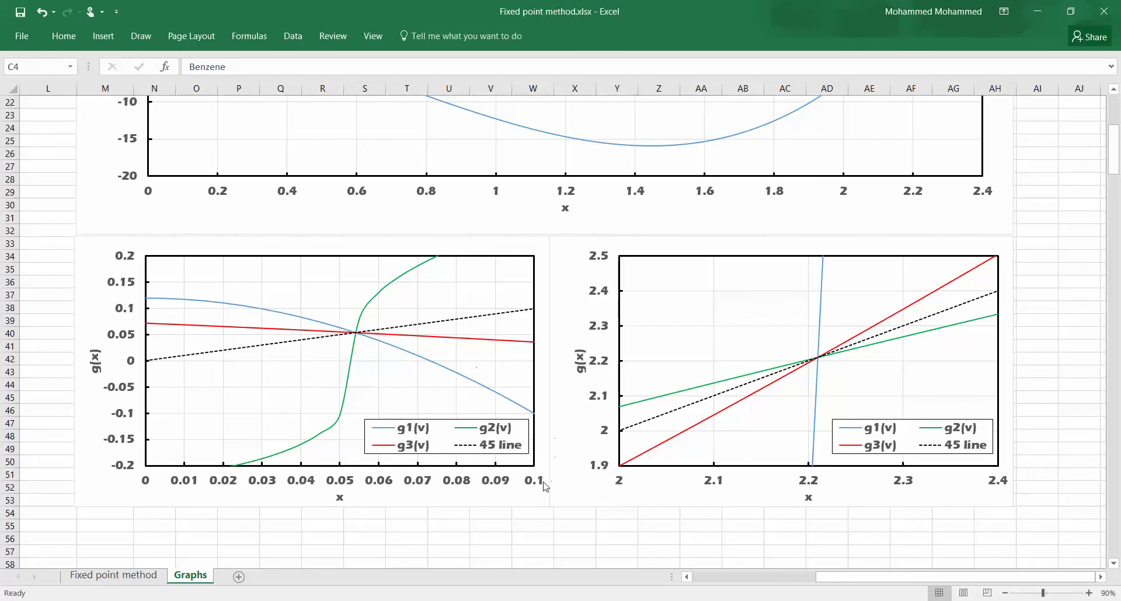
pyautogui.moveTo(535, 347)
pyautogui.moveTo(355, 333)
pyautogui.moveTo(620, 471)
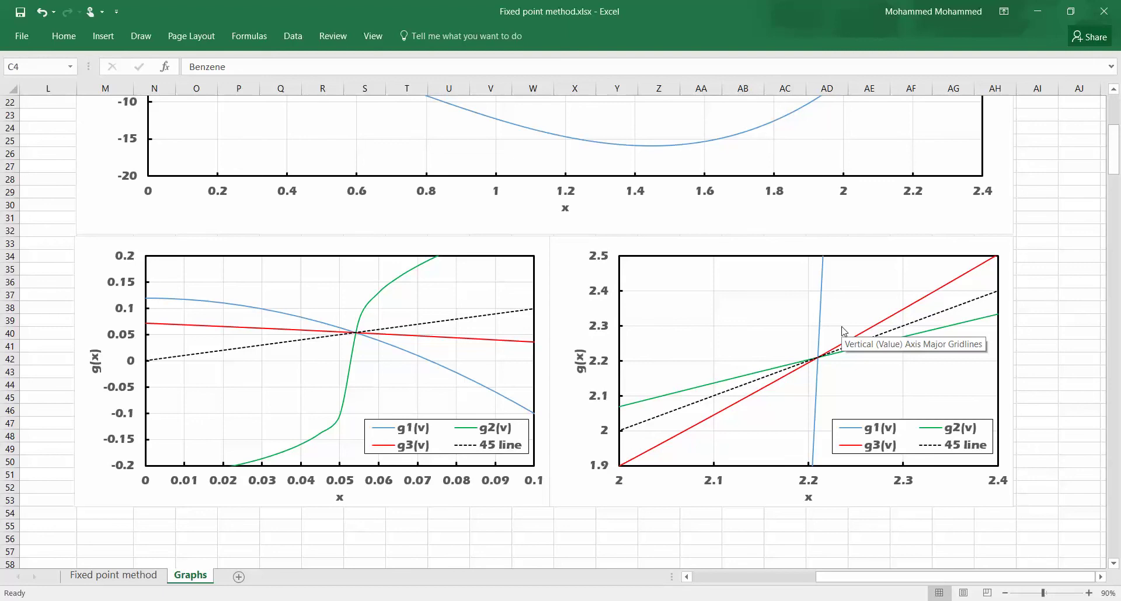
pyautogui.hotkey('ctrl', 'Home')
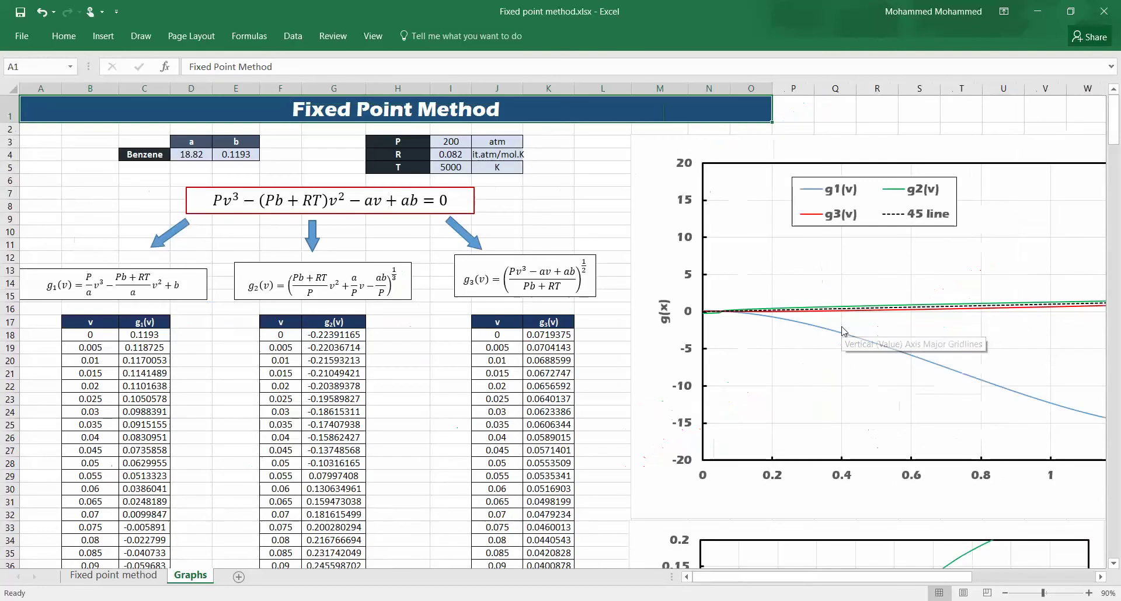